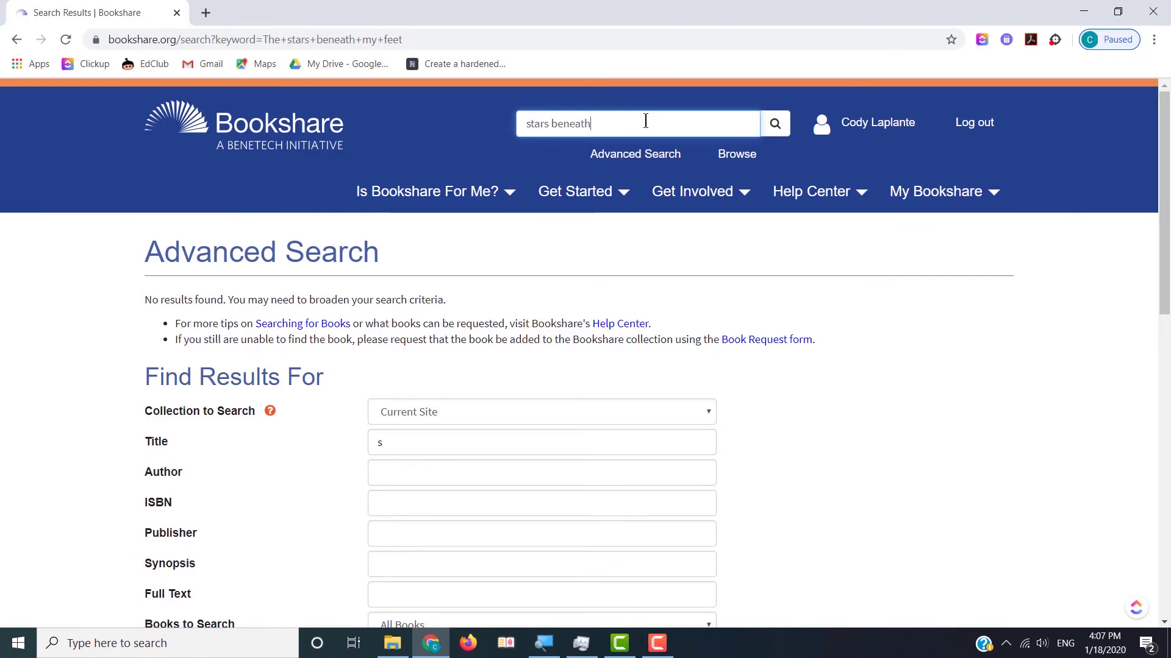
Open The Stars Beneath Our Feet from the 'stars beneath' search results and add it to a reading list
key(Return)
scroll(645, 329, down, 3)
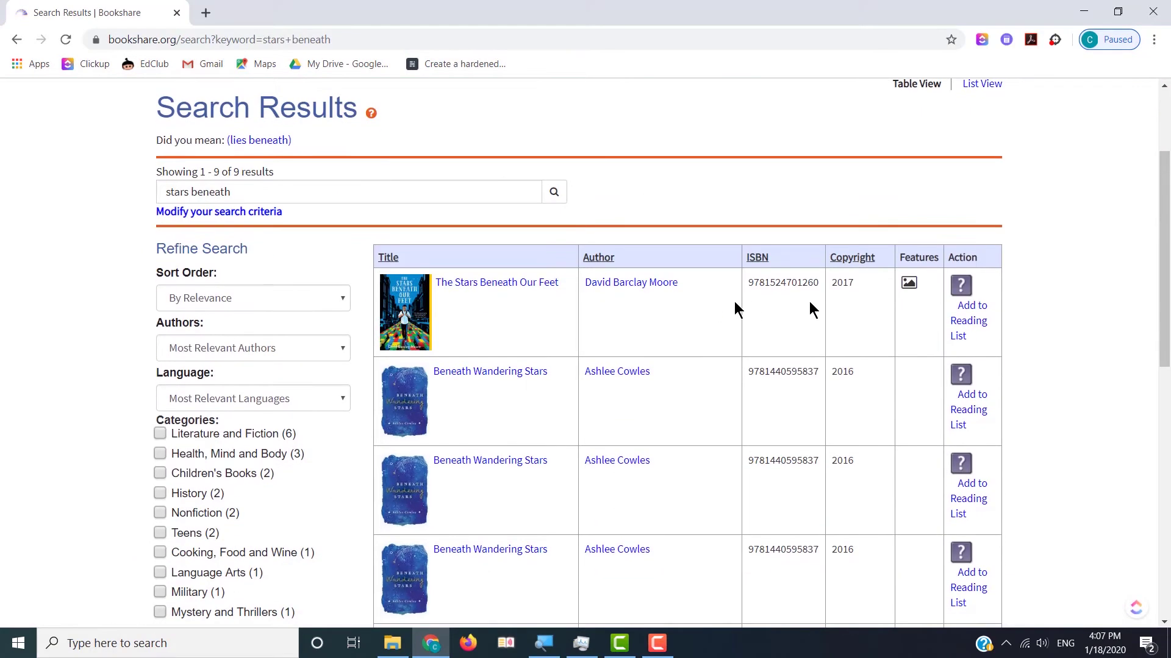
click(501, 288)
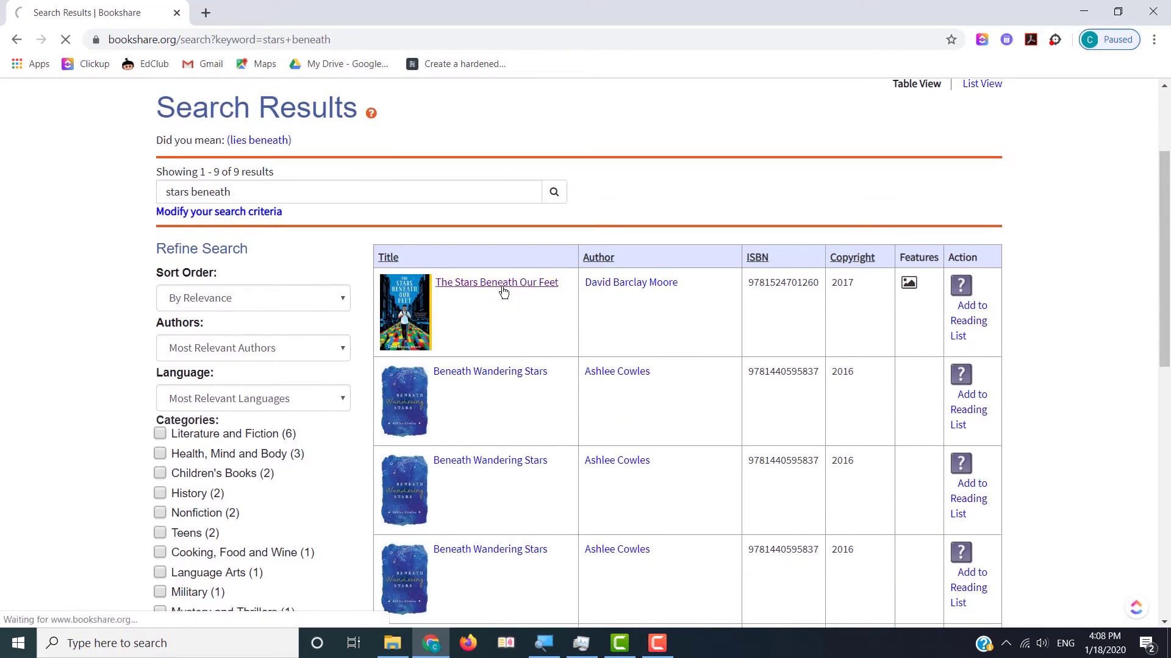
click(911, 350)
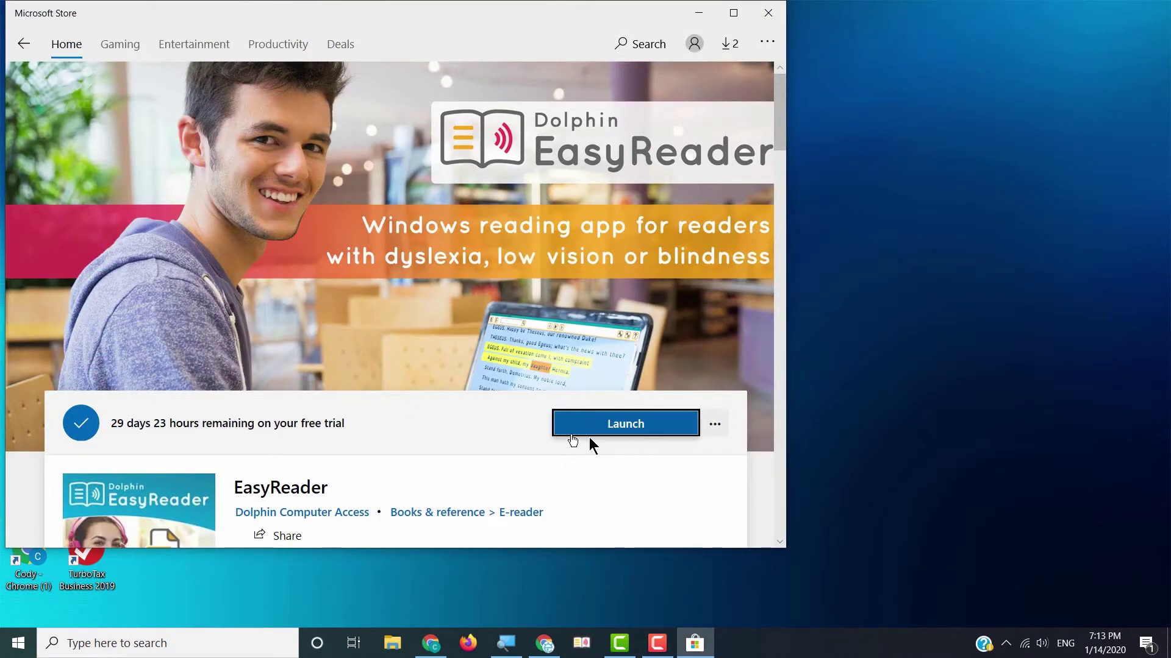
Launch EasyReader, select Harper Lee's To Kill A Mockingbird, and set the background colour to Black
click(590, 434)
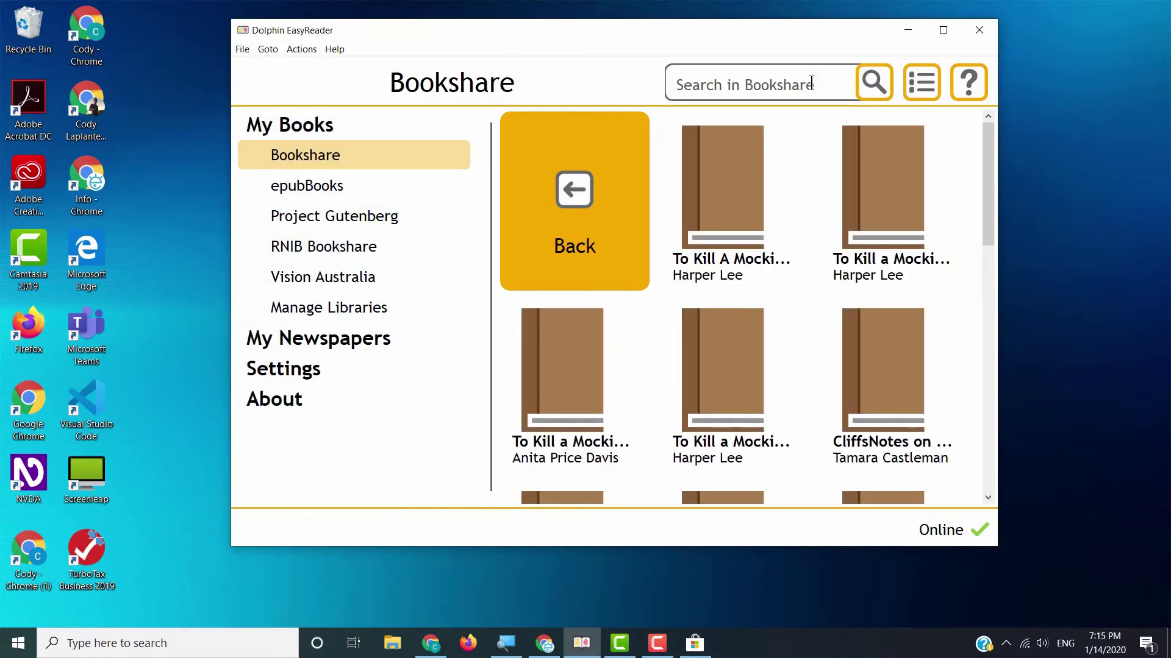
click(722, 201)
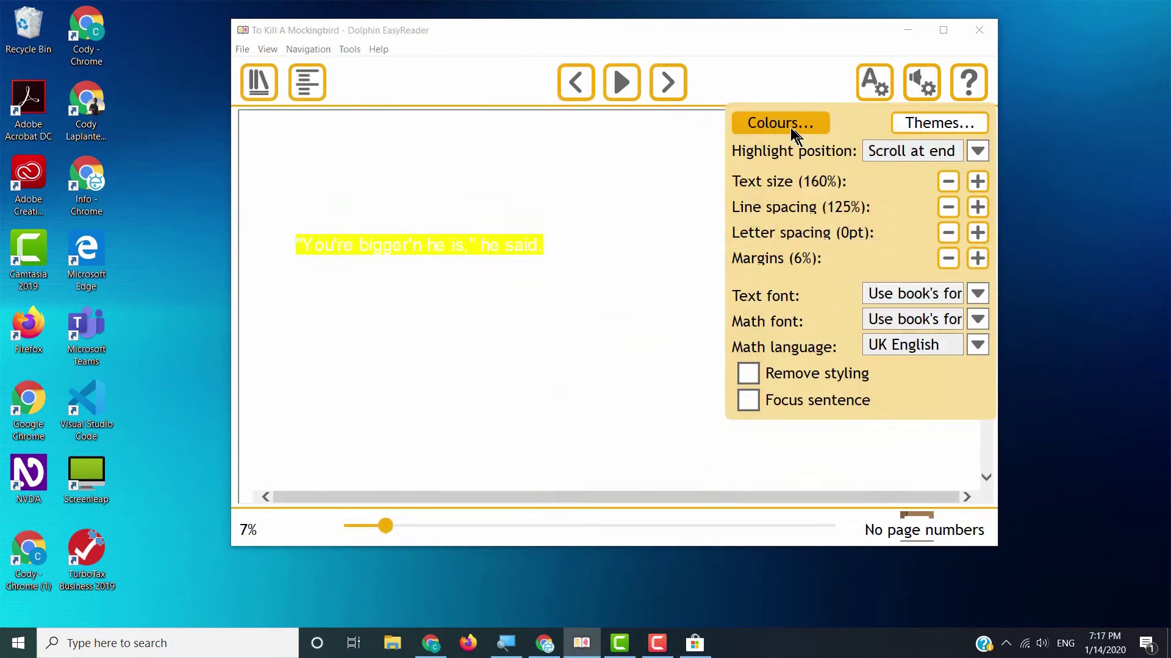
click(792, 129)
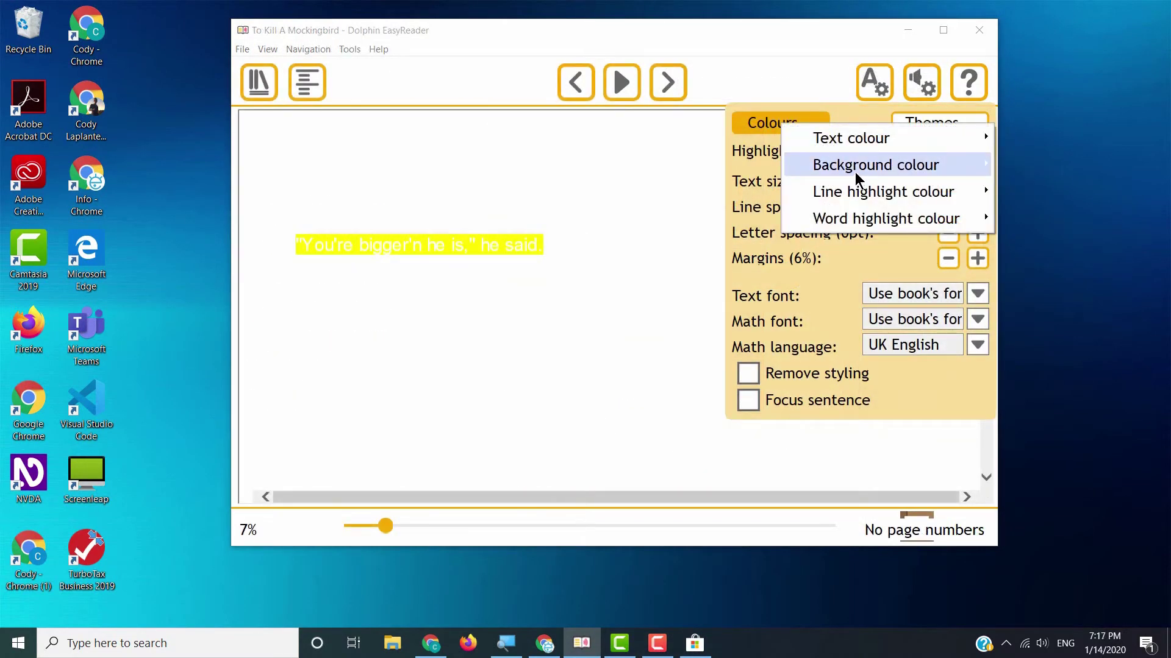
mouse_move(960, 195)
click(1046, 349)
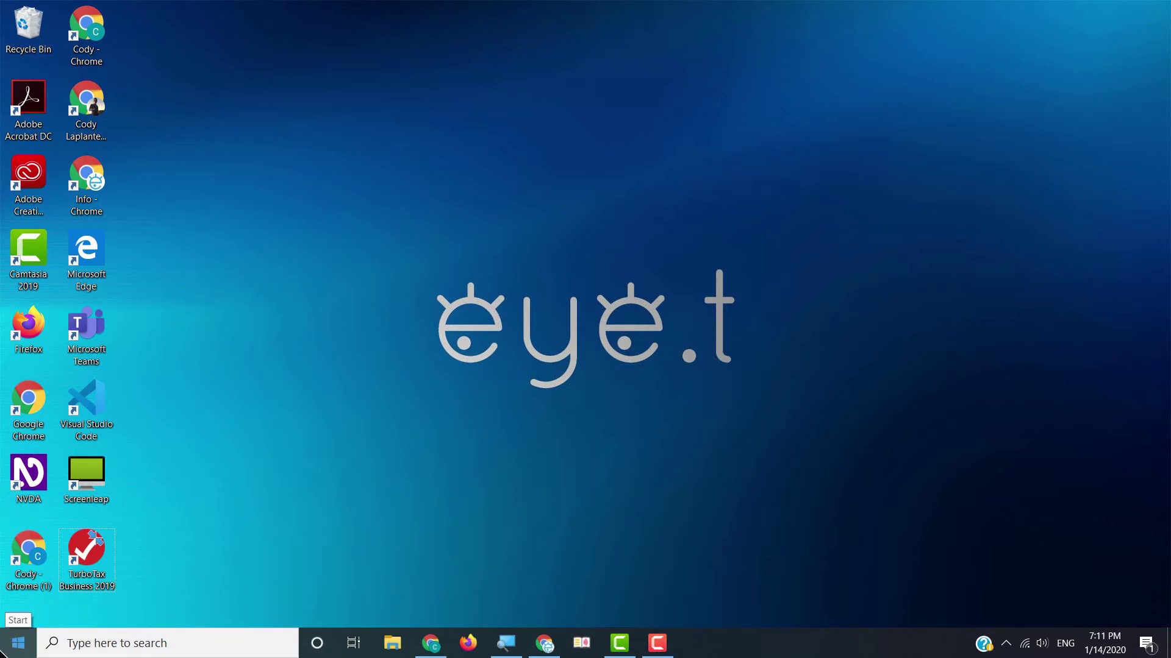
Browse the Start menu apps, then search 'micro' and launch Microsoft Store
click(3, 654)
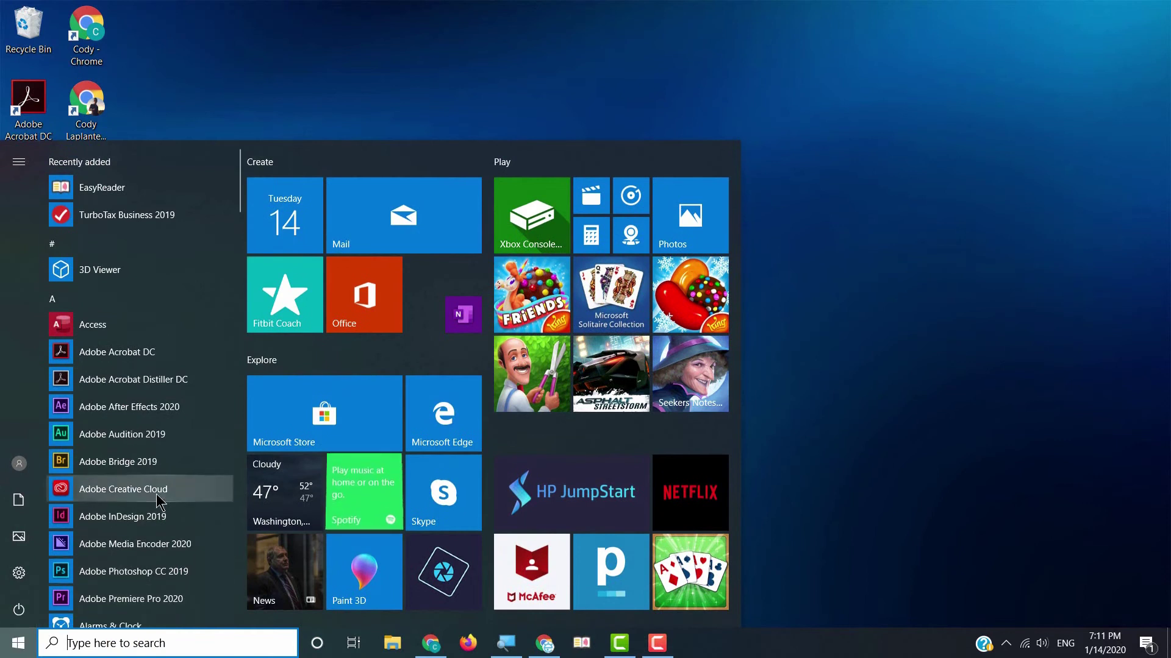
scroll(169, 490, down, 2)
scroll(169, 491, down, 3)
scroll(427, 488, down, 3)
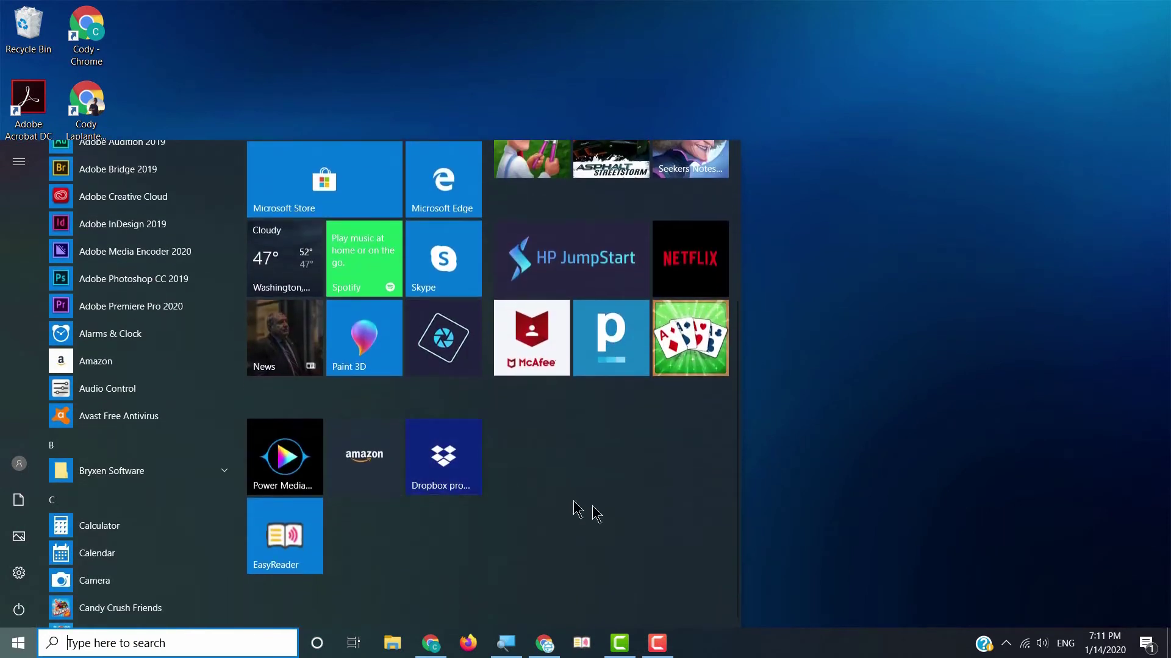
scroll(372, 622, up, 3)
scroll(372, 610, up, 2)
click(127, 641)
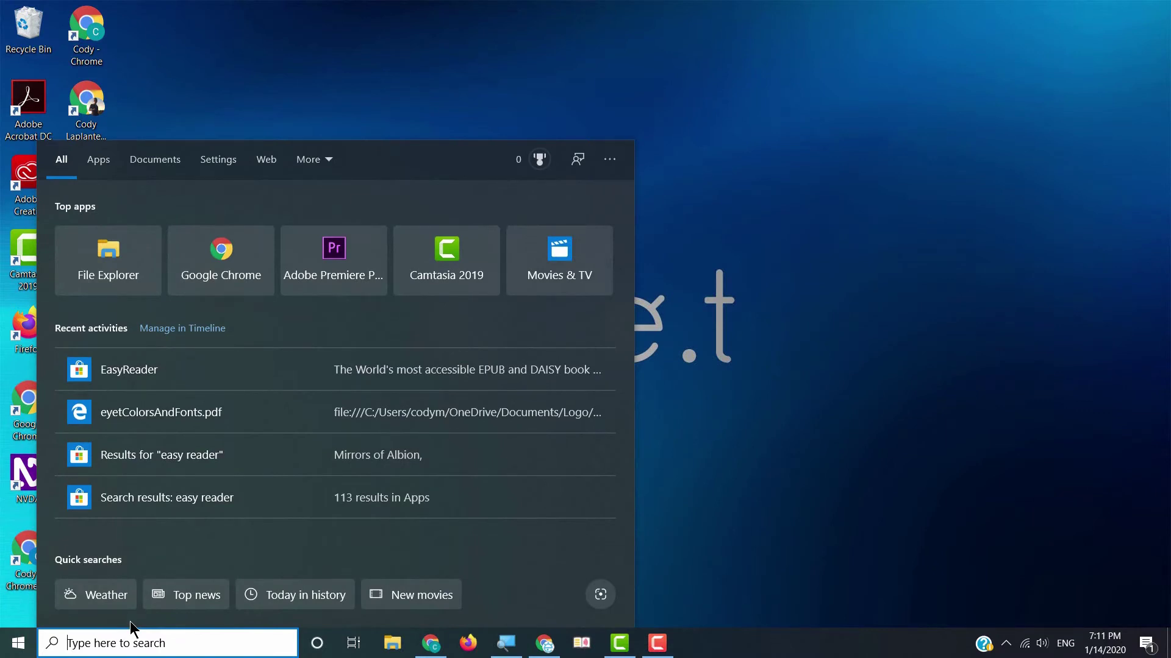
text(micros)
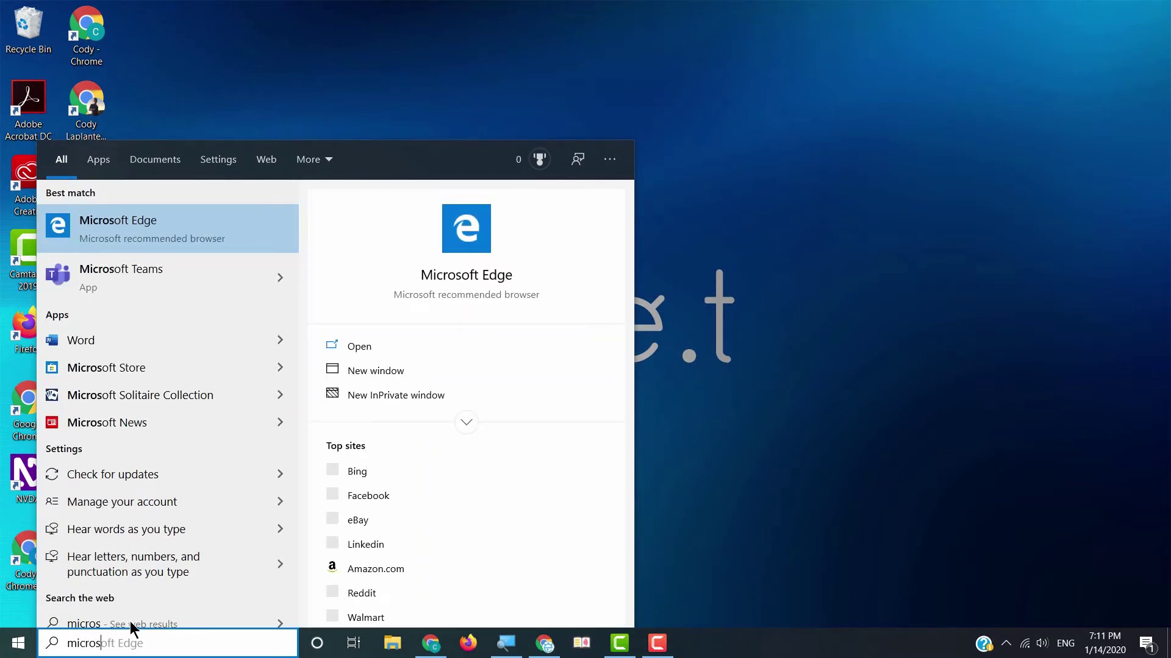
key(BackSpace)
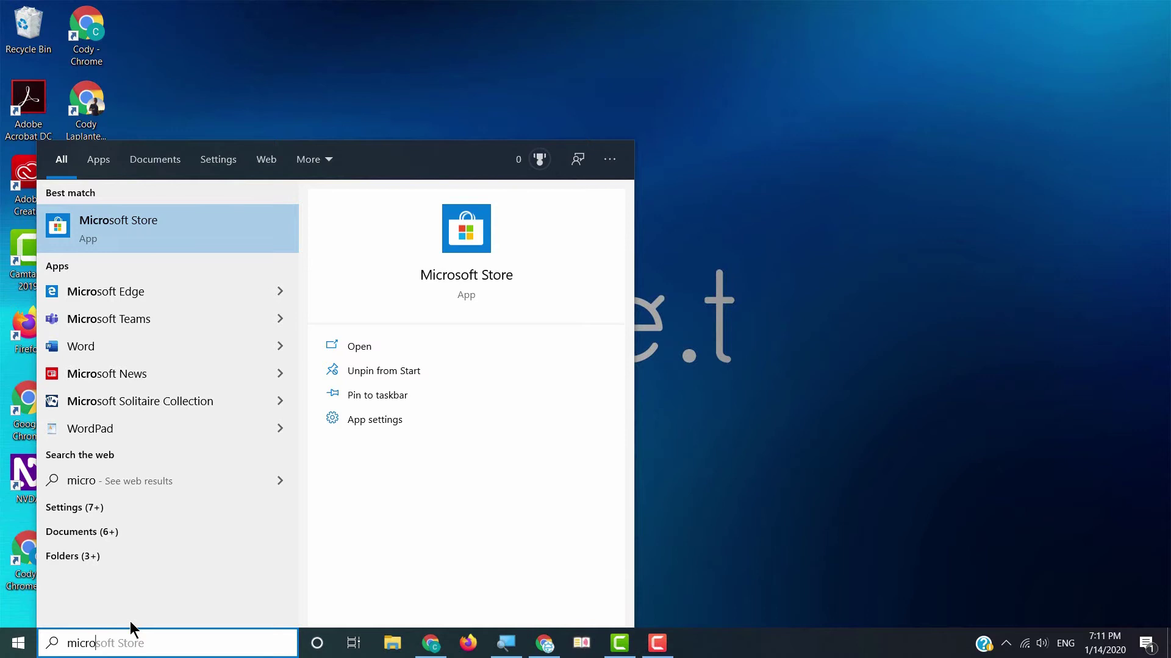
key(Return)
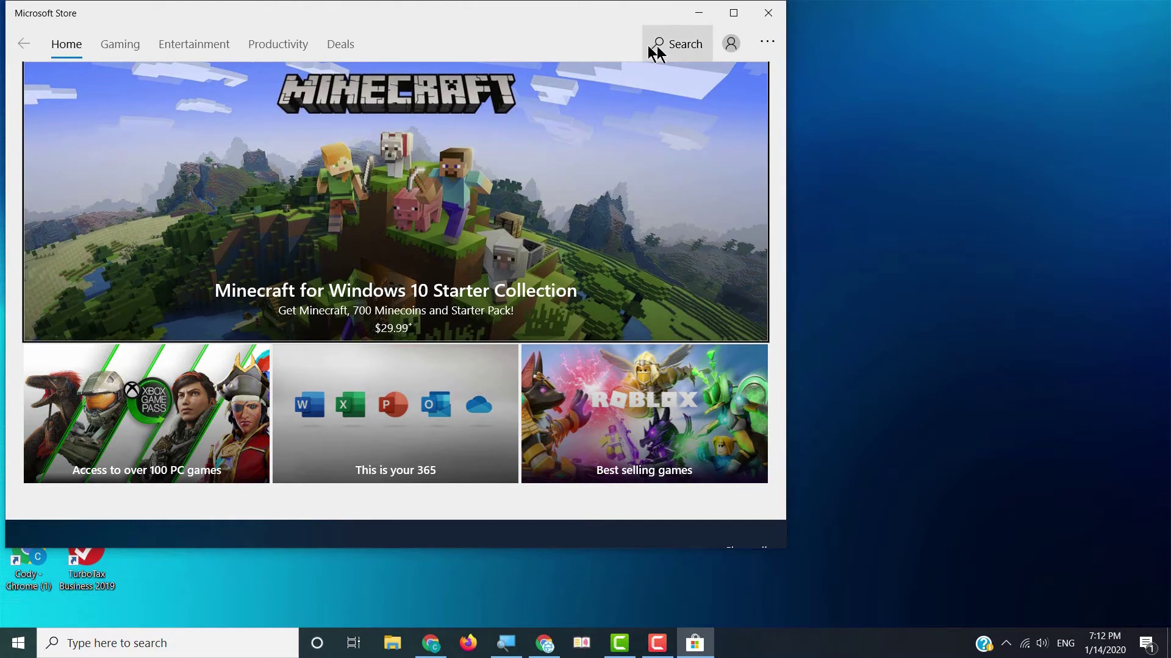
Search Microsoft Store for 'easy reader' and look over the results
click(673, 46)
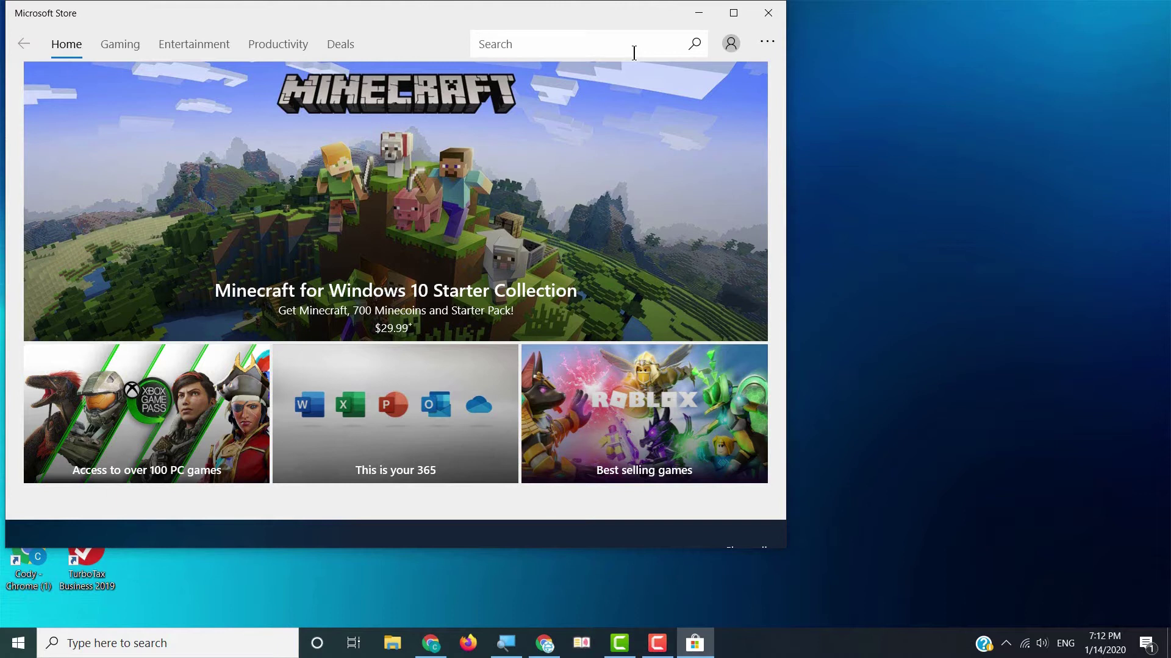
text(easy read)
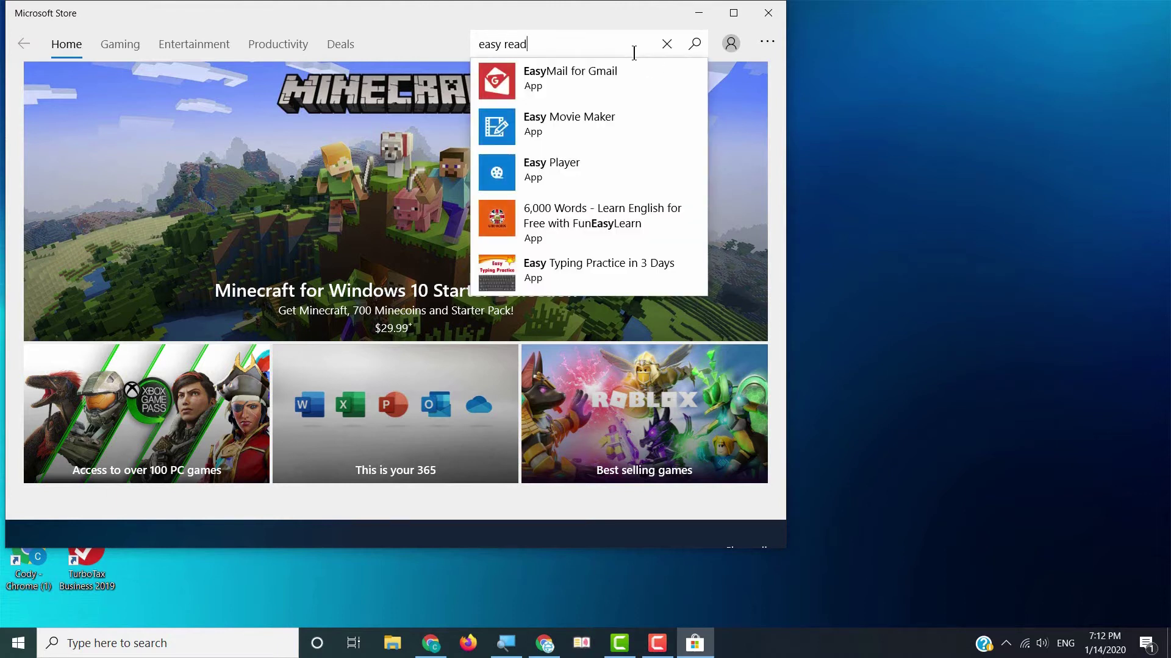
text(er)
key(Return)
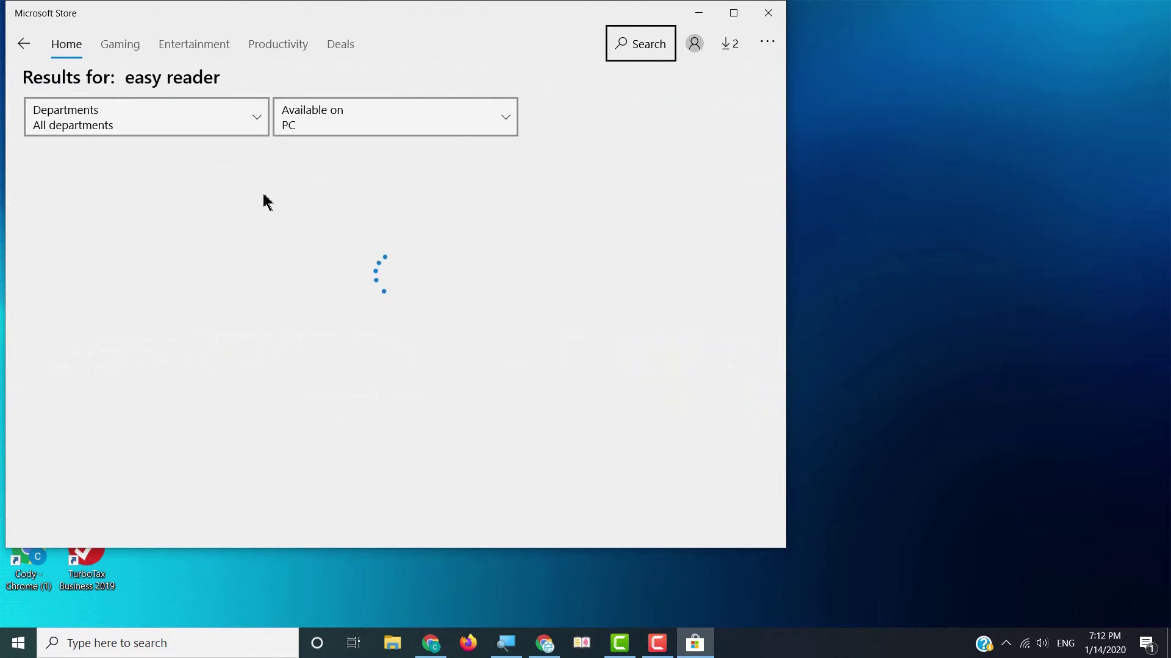
scroll(112, 368, down, 5)
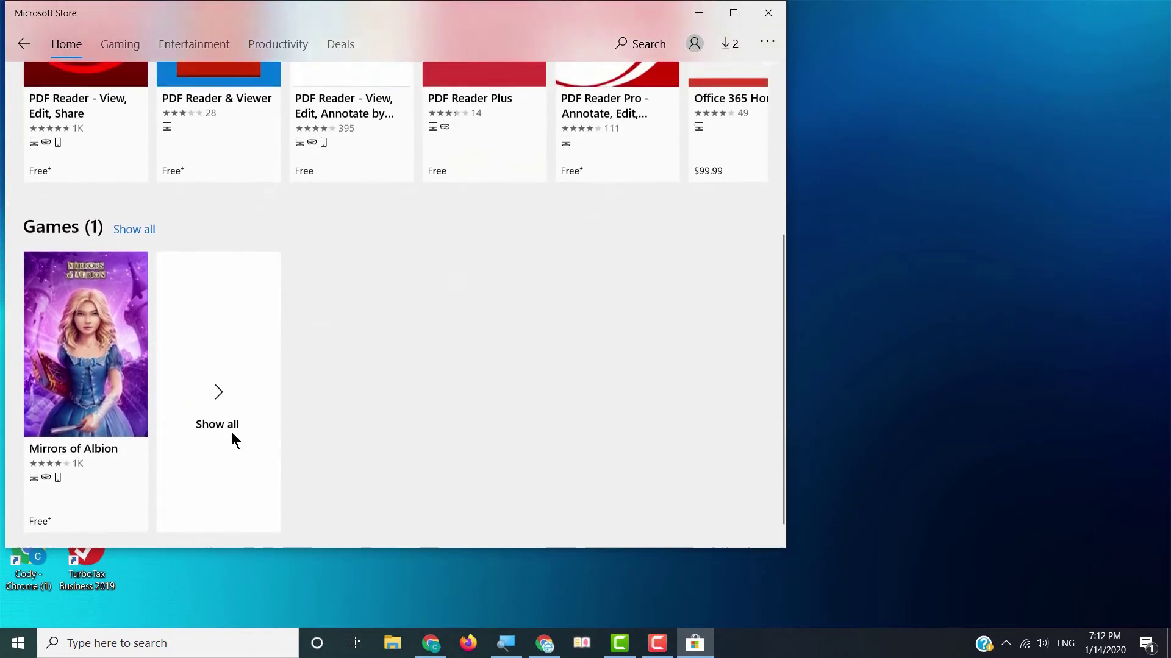
scroll(231, 432, up, 5)
Change the query to 'easyreader' and open the EasyReader app suggestion
click(645, 44)
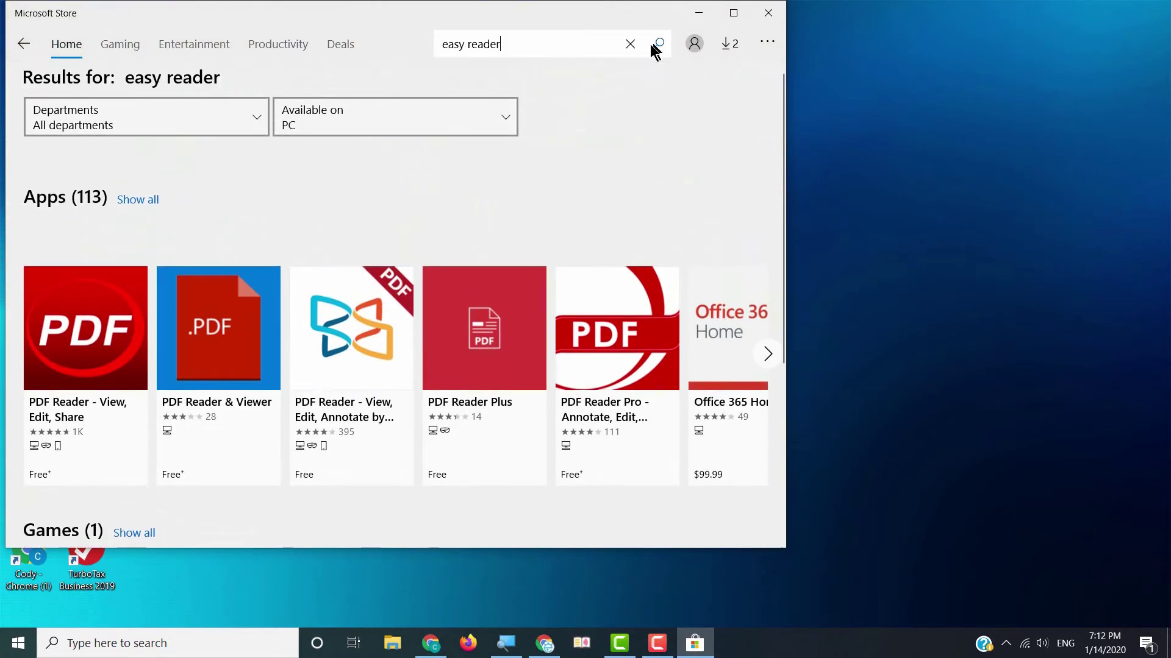
click(468, 49)
key(BackSpace)
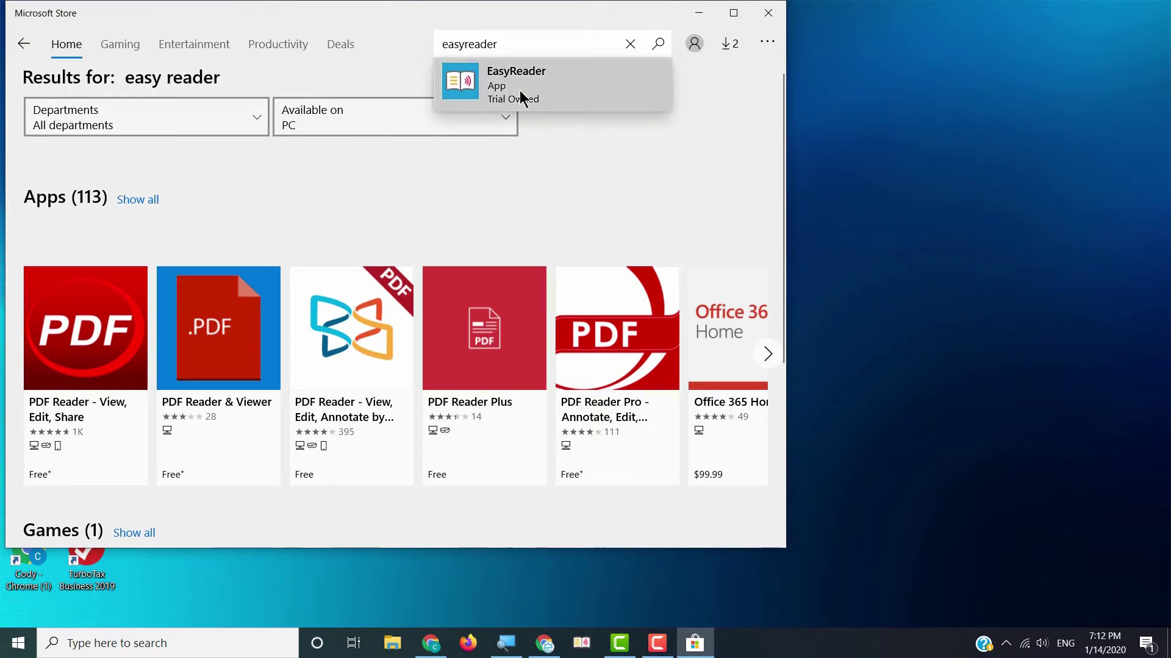
click(519, 98)
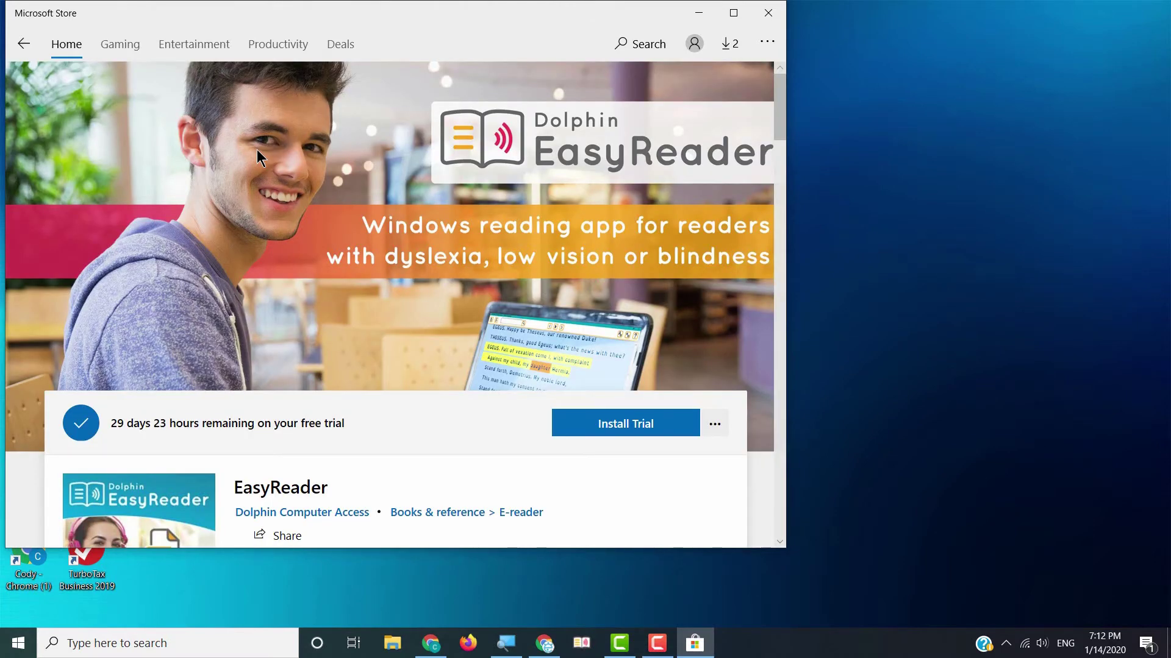
Review the EasyReader product page, then launch the installed free trial
scroll(510, 272, down, 2)
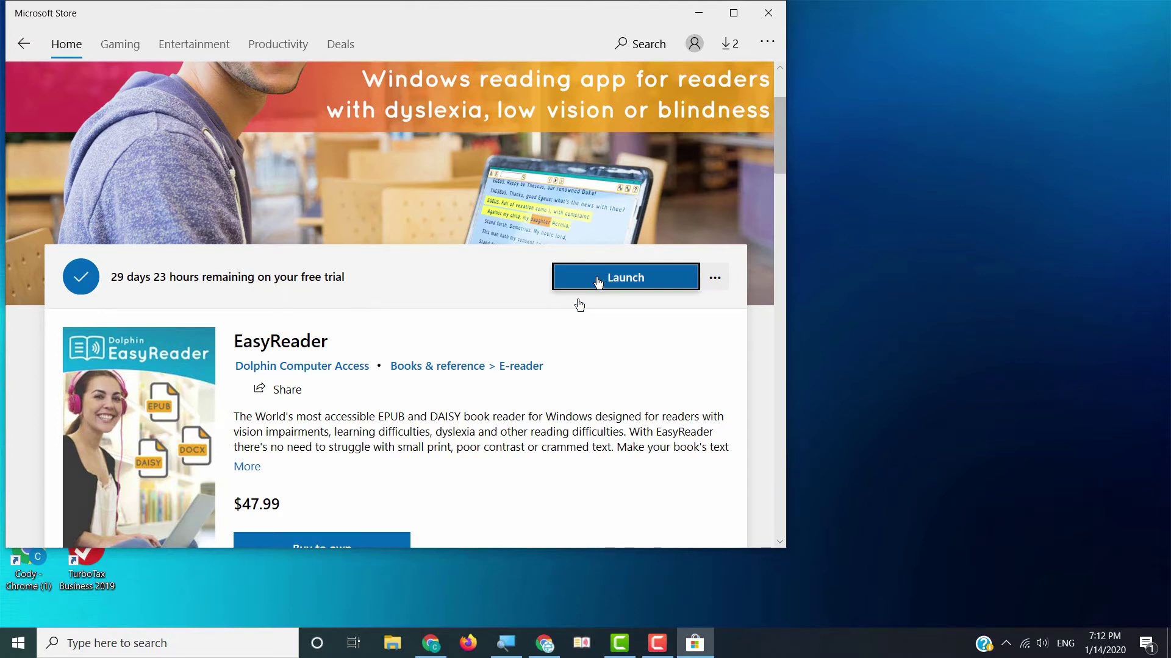
scroll(549, 327, down, 2)
scroll(504, 339, up, 1)
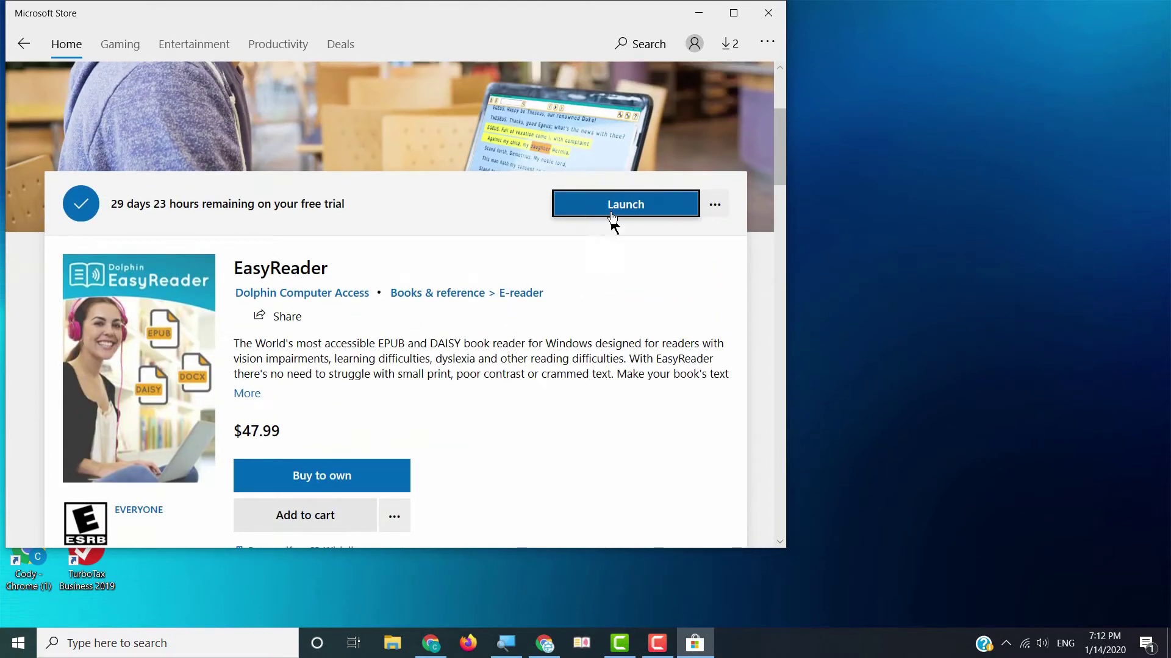
scroll(557, 316, down, 1)
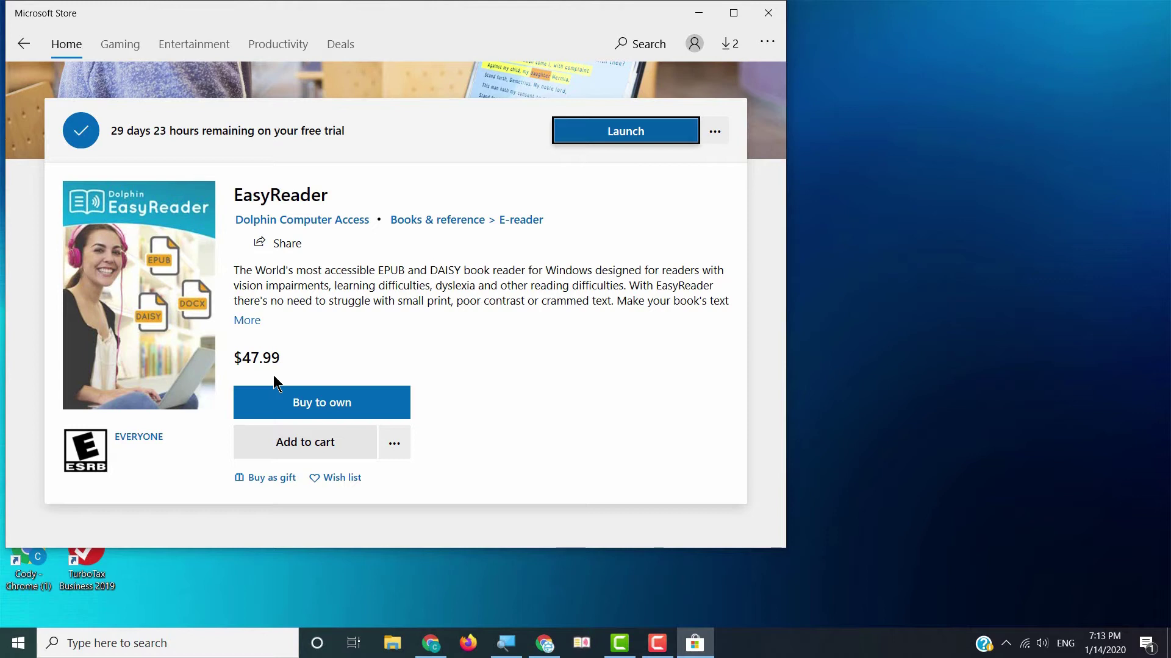
scroll(365, 341, up, 5)
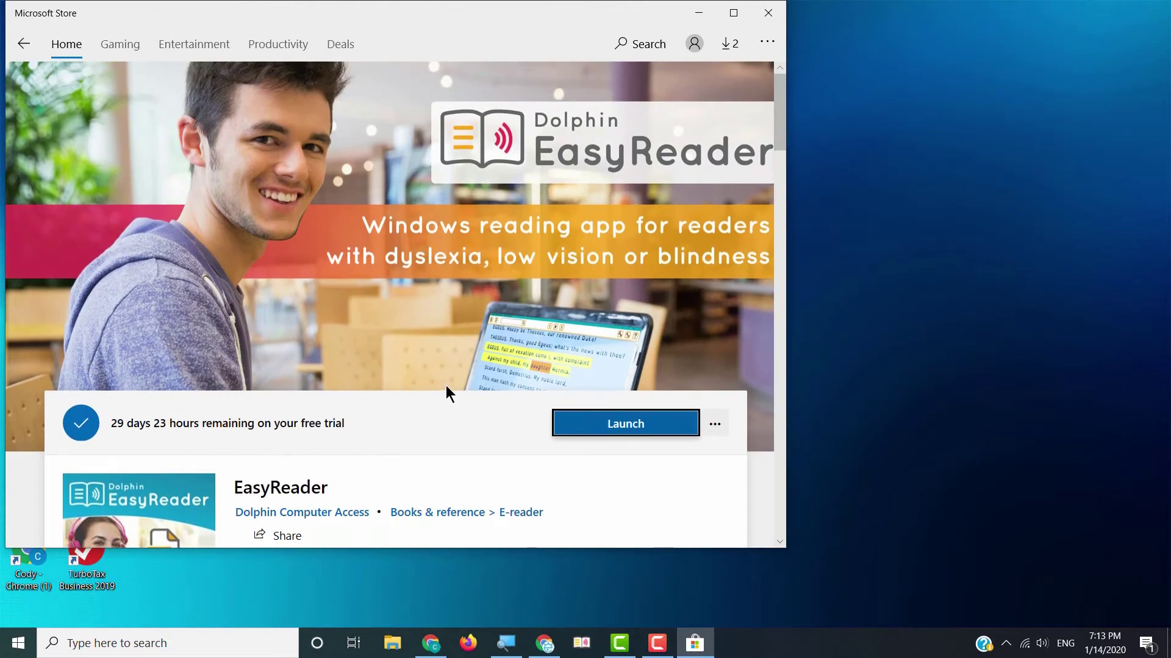
click(594, 433)
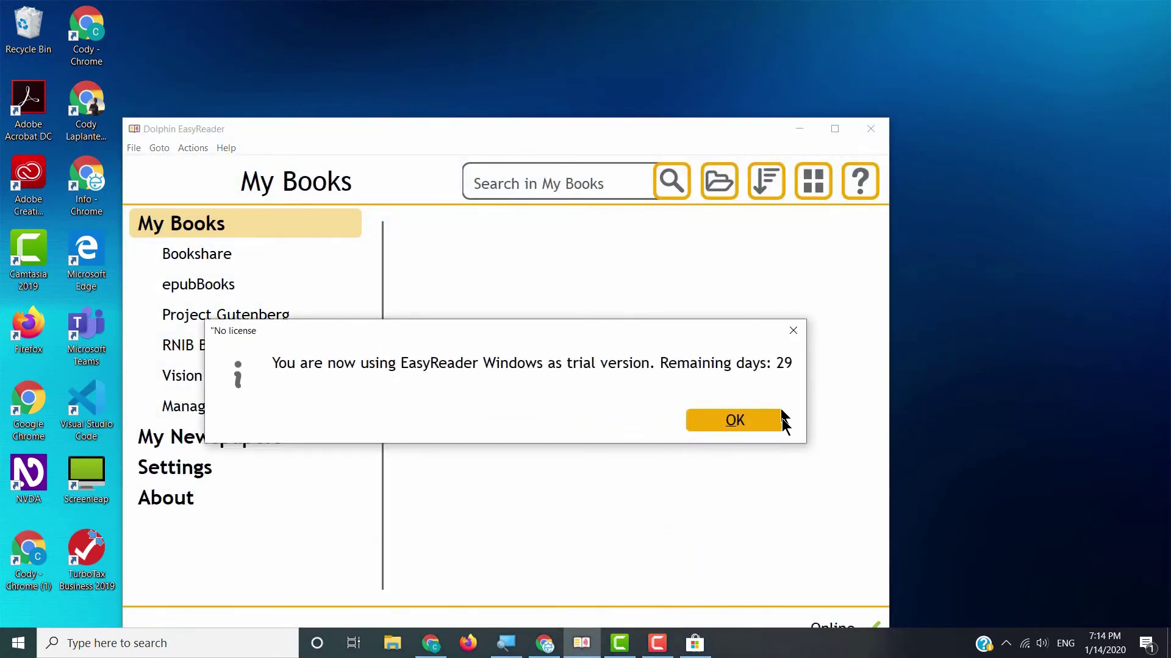
Dismiss the No license and Getting Started notices and move the EasyReader window up and right
click(767, 426)
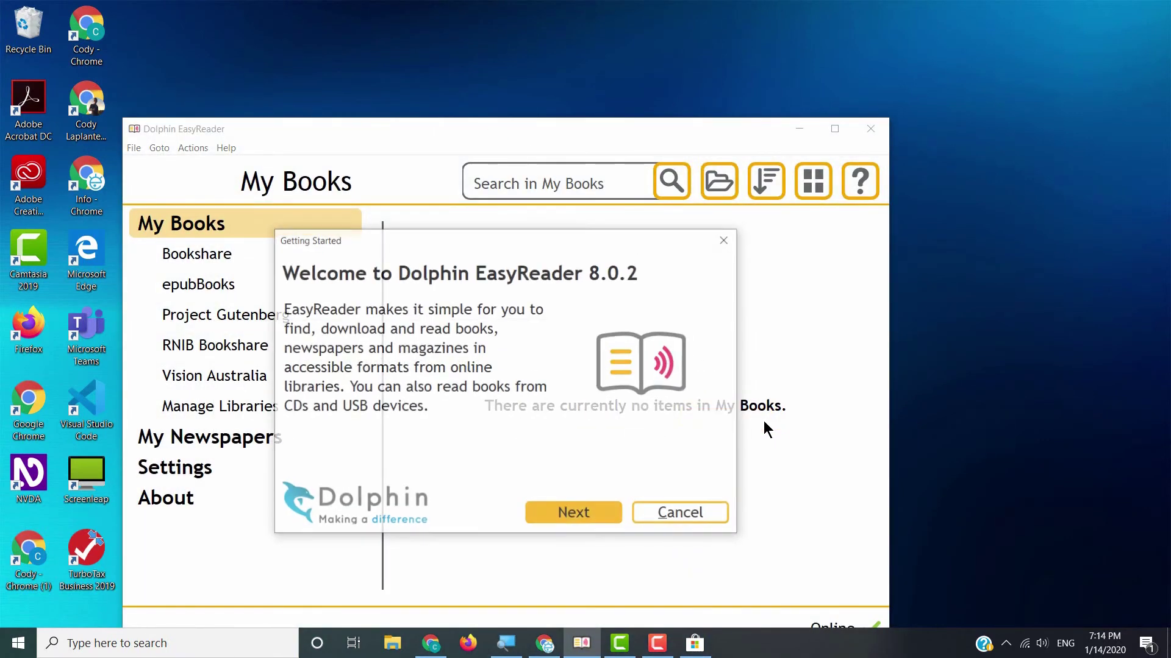
click(679, 515)
drag(497, 136, 608, 42)
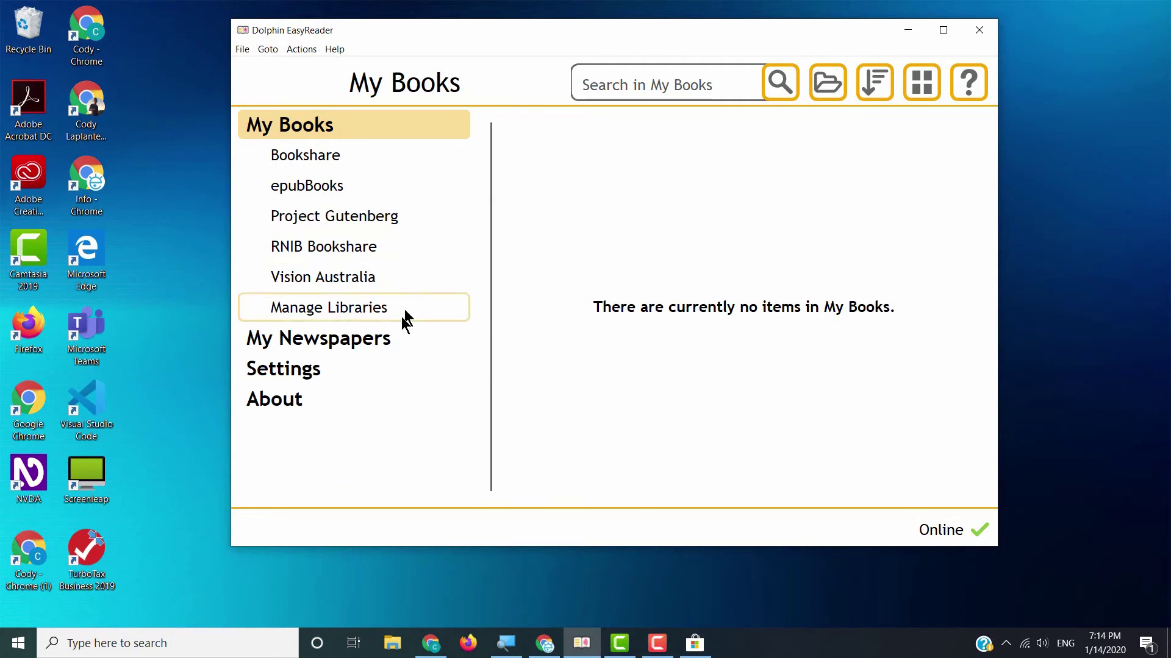
Sign in to Bookshare, view My History and Popular, and enter 'to kill a mockingbird' in the search box
click(401, 167)
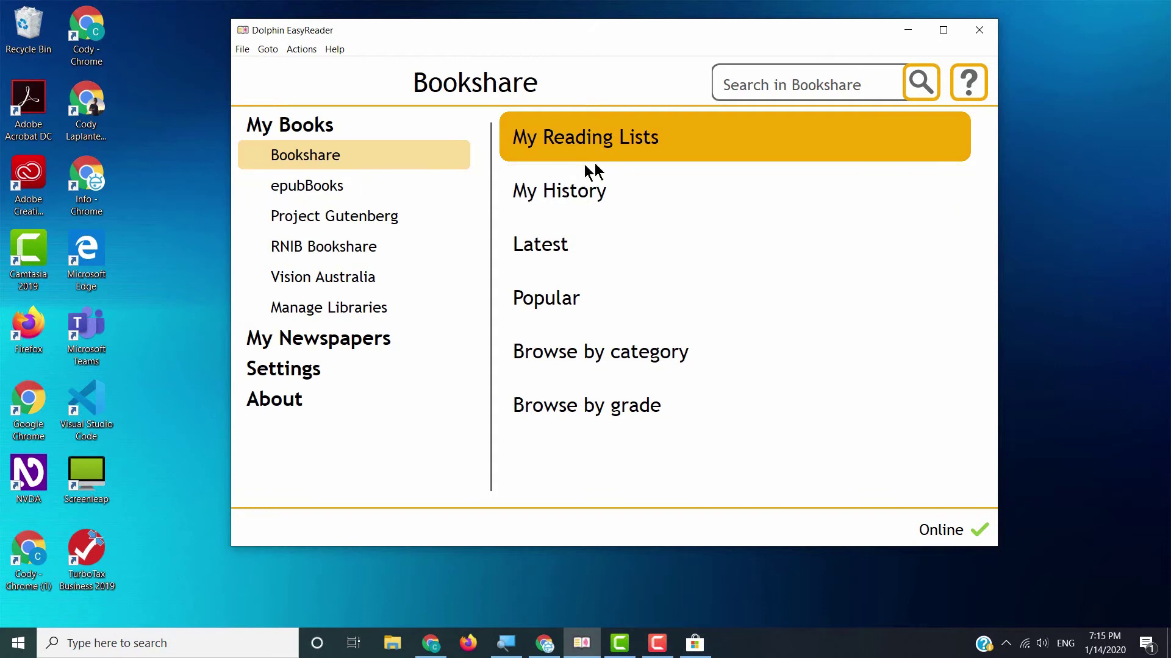
click(607, 191)
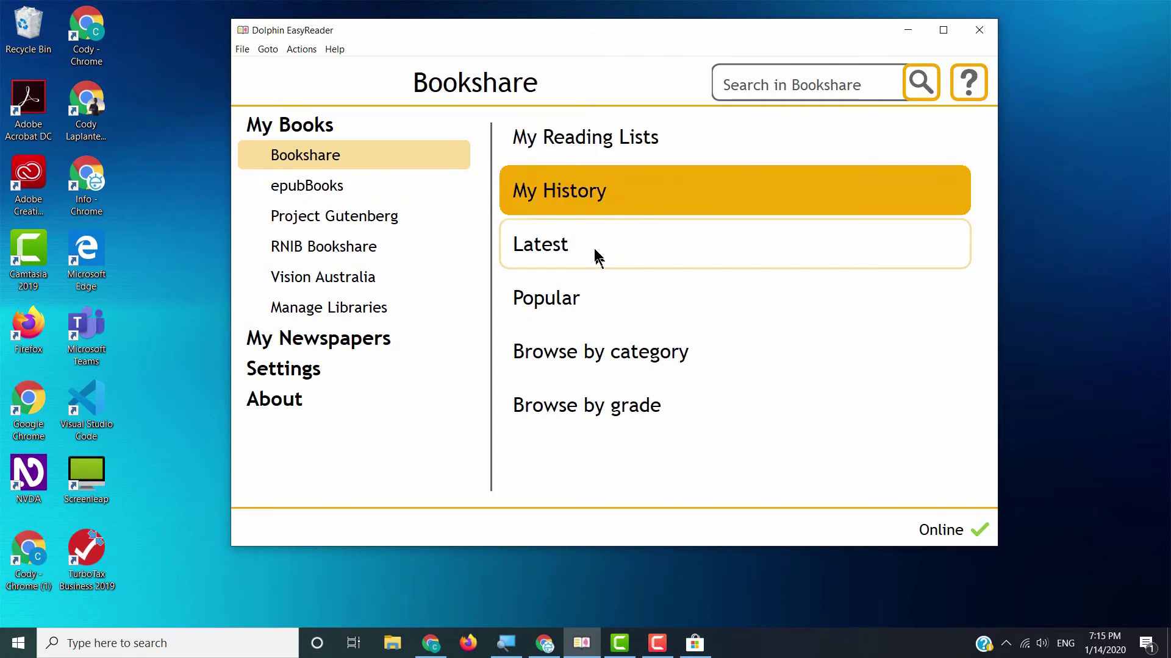
click(603, 301)
click(812, 83)
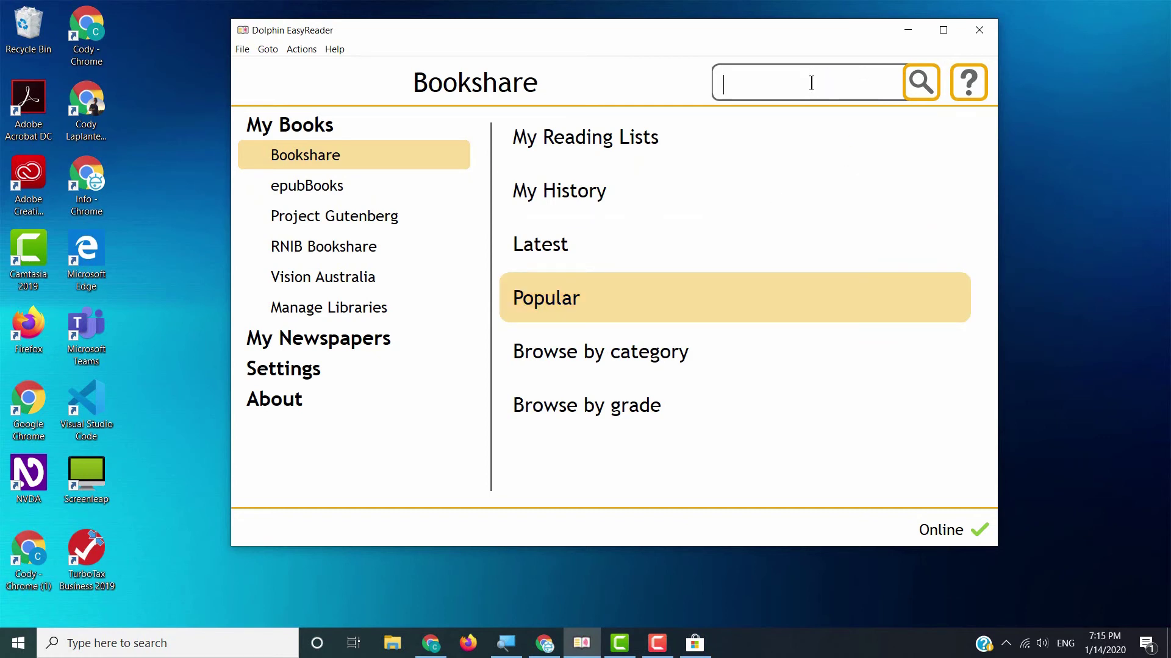
text(to kill a mockingbird)
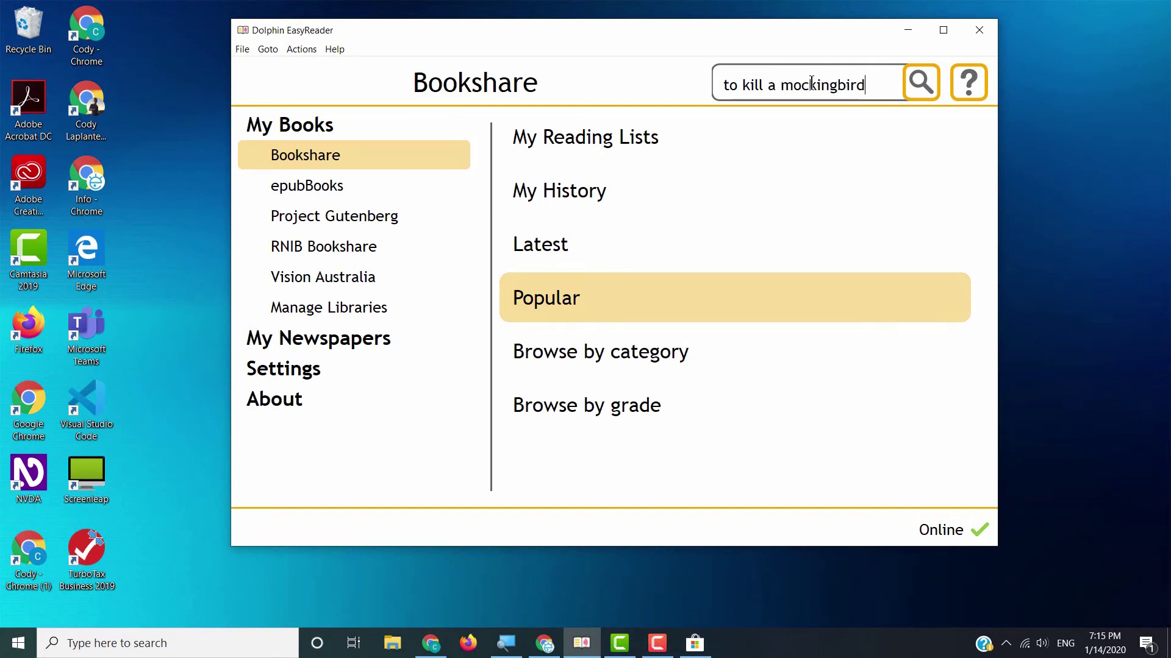
Search Bookshare, download Harper Lee's To Kill A Mockingbird, and return to My Books
key(Return)
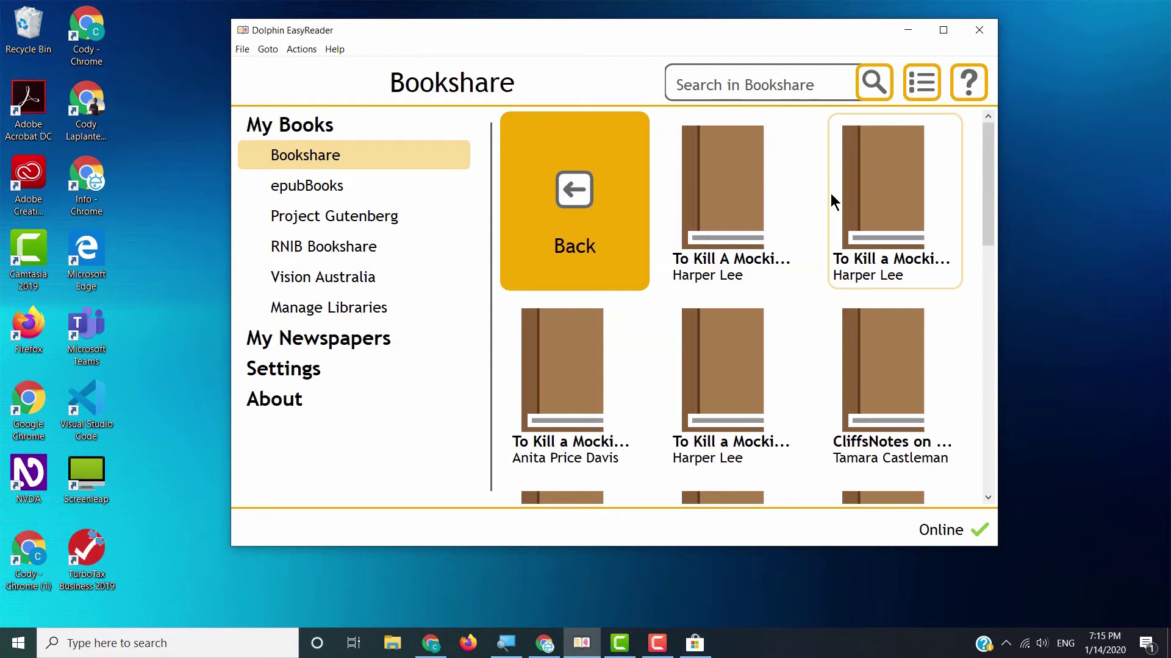
click(723, 186)
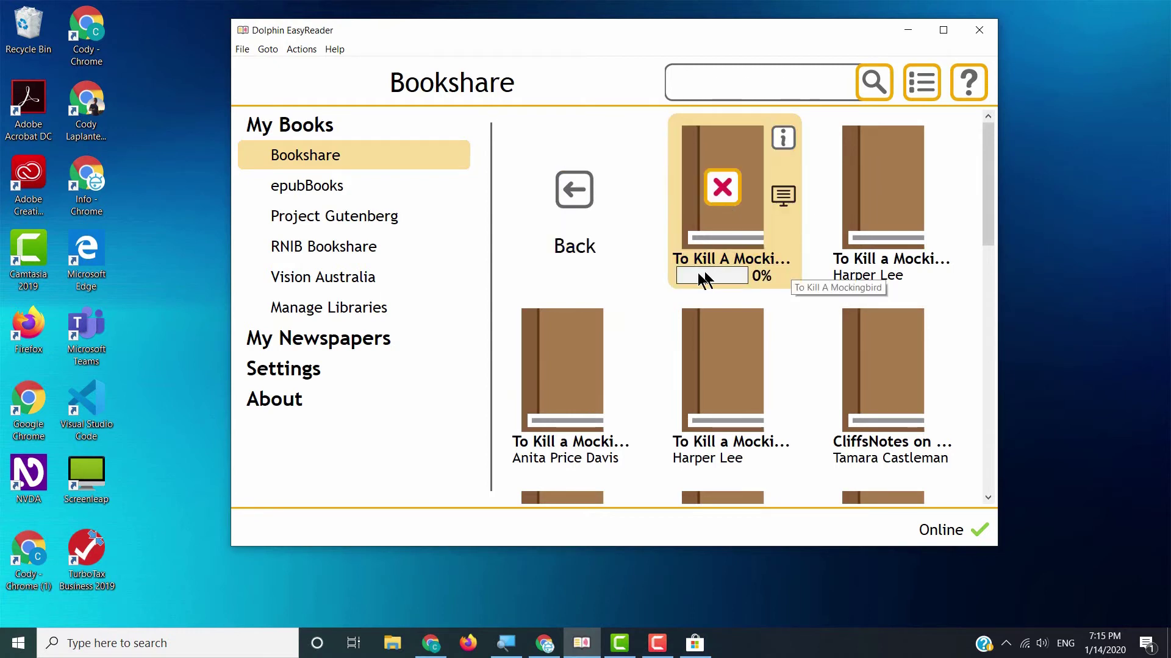
click(323, 138)
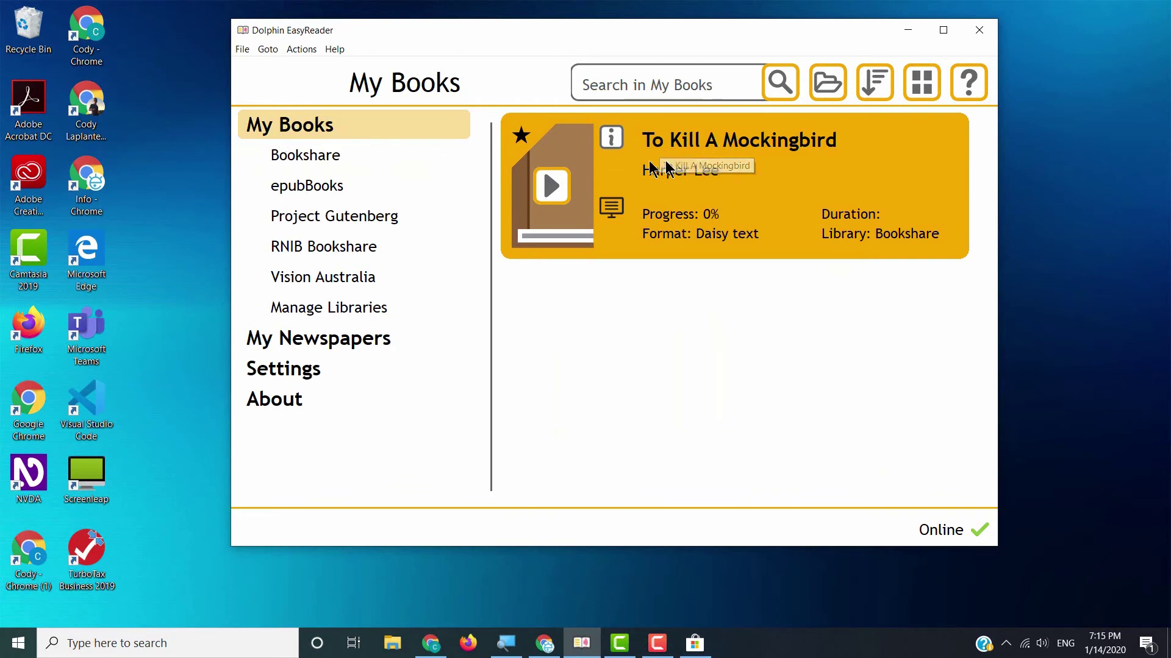
Open To Kill A Mockingbird from My Books and view its contents list
double_click(690, 240)
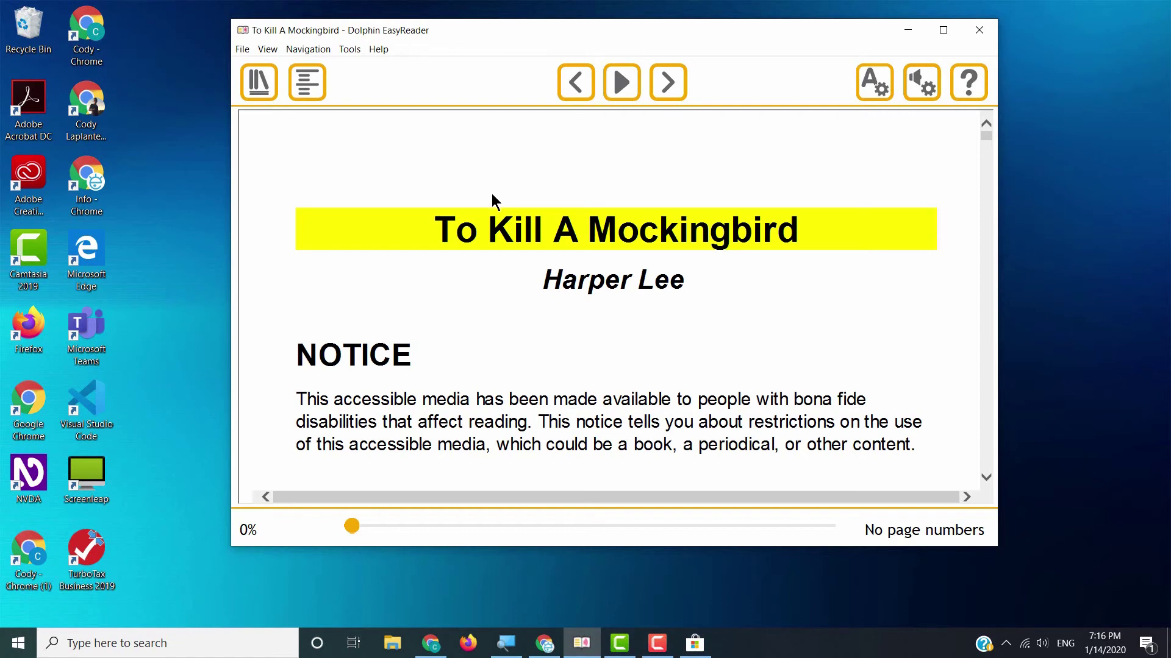
scroll(523, 242, down, 1)
scroll(518, 275, up, 1)
Jump to Chapter 3 from the table of contents, then hide the contents pane
click(306, 80)
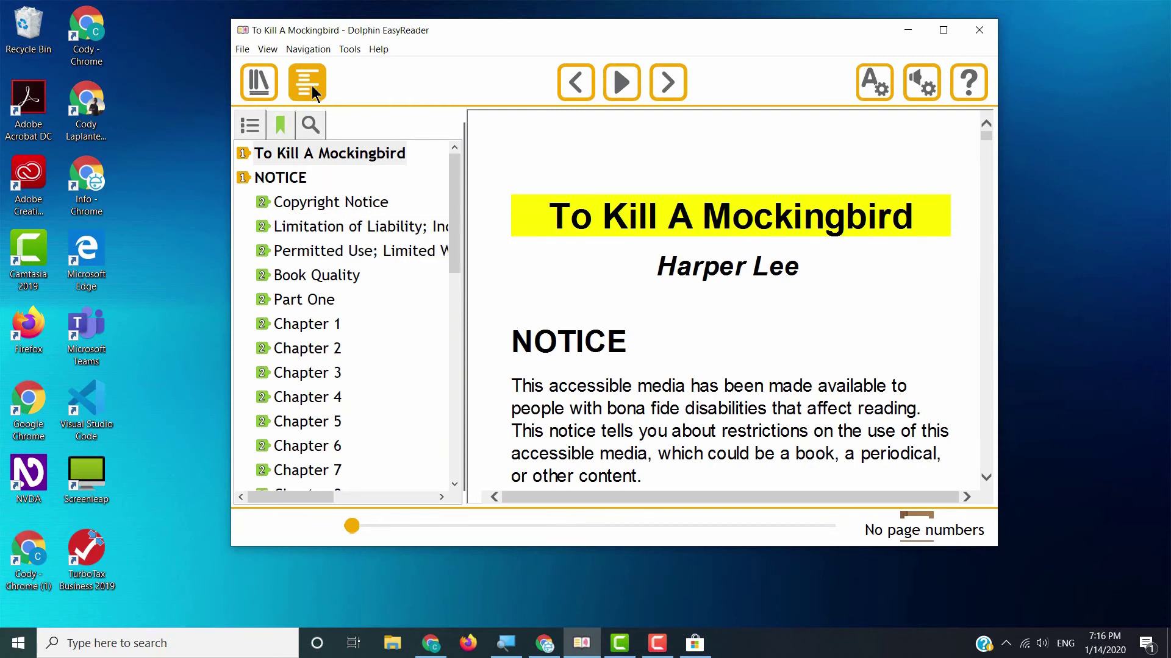
scroll(352, 244, down, 2)
scroll(353, 262, up, 1)
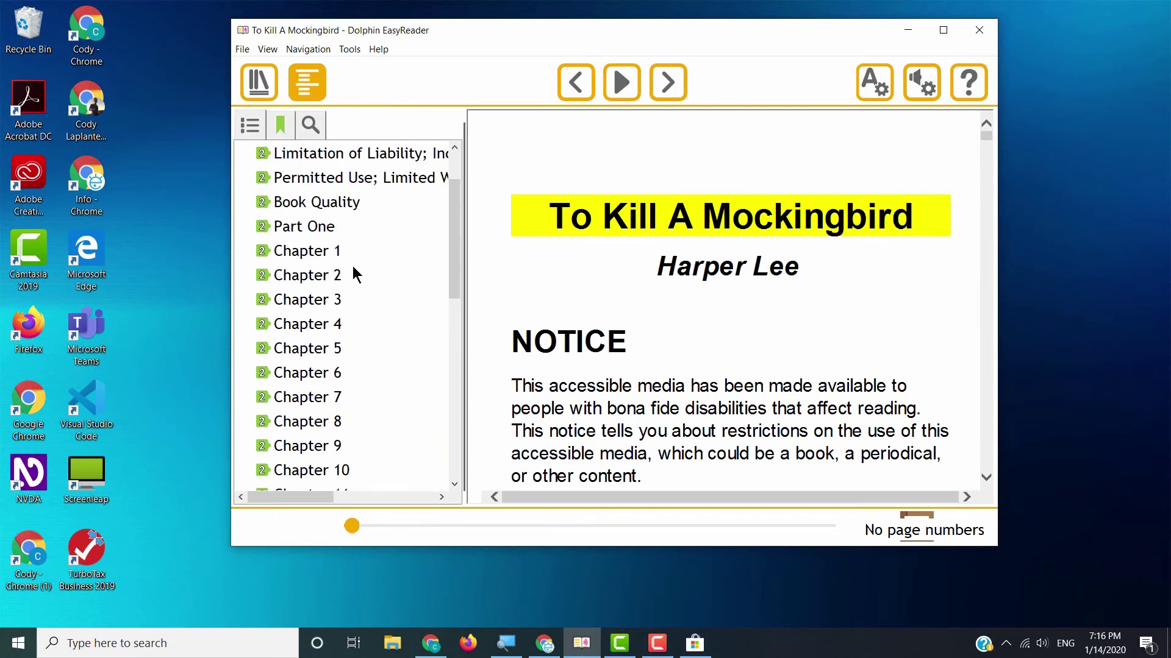
click(318, 302)
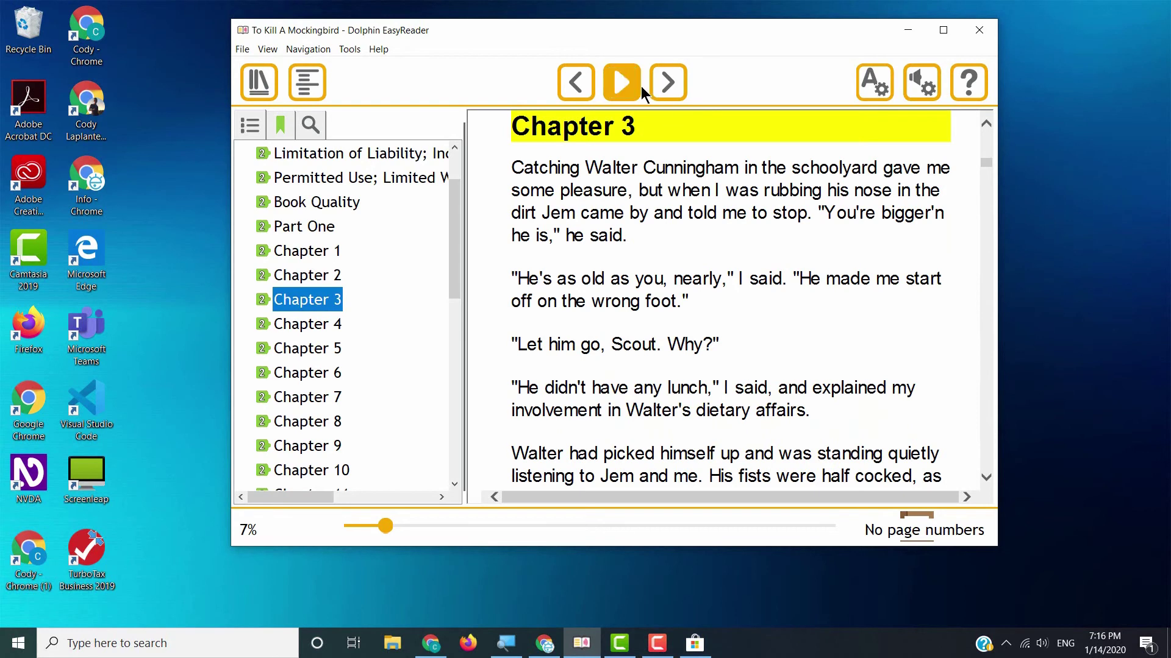
click(308, 83)
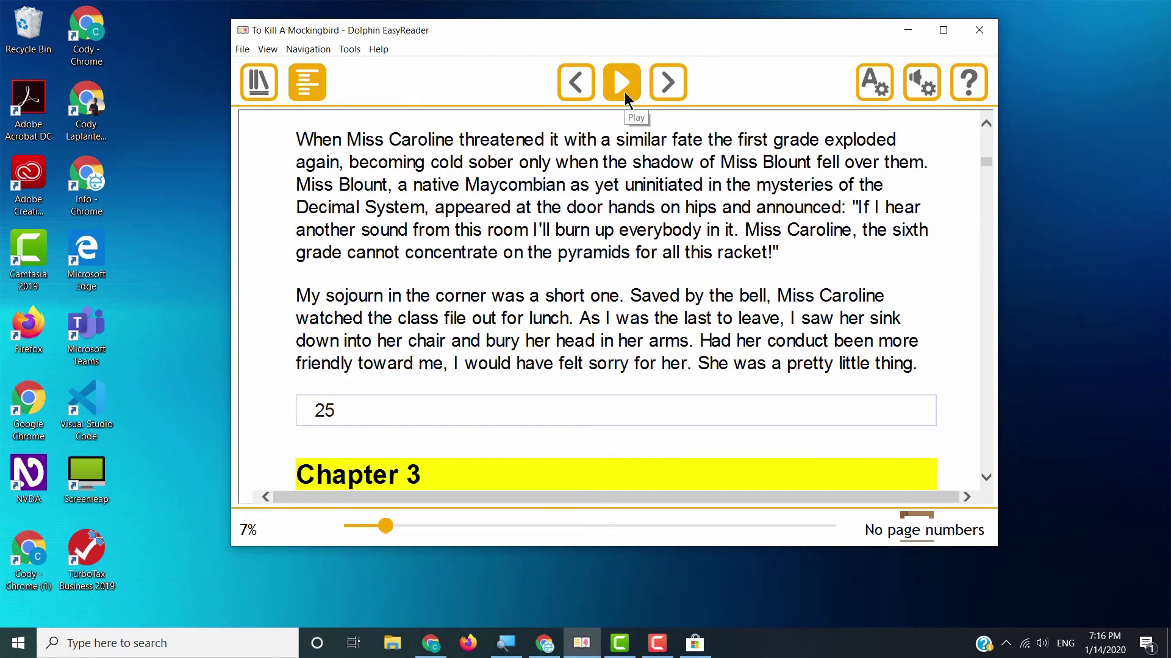
scroll(615, 256, down, 5)
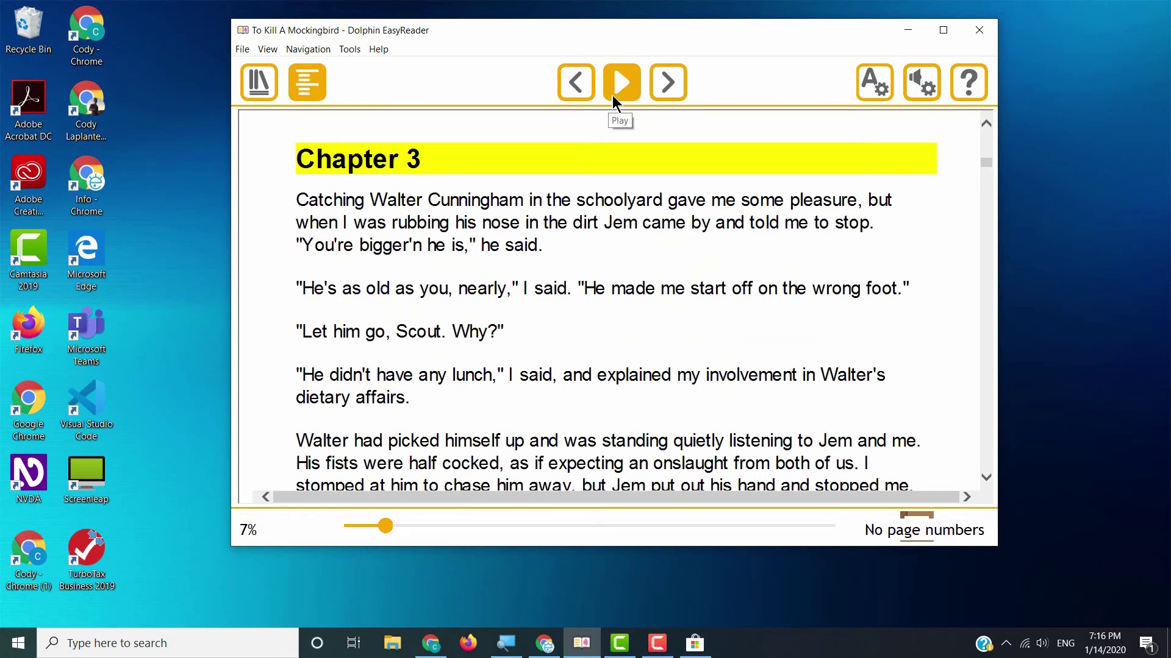
Read Chapter 3 aloud, pause, step sentences forward and back, then open the text display settings
click(613, 92)
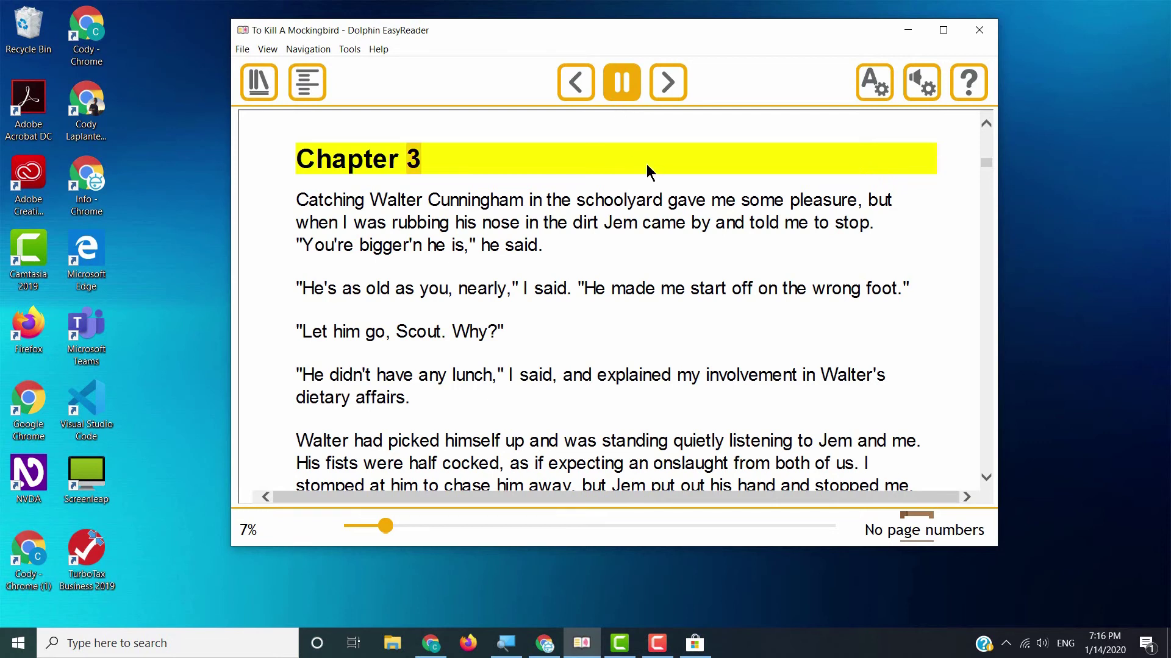
click(621, 85)
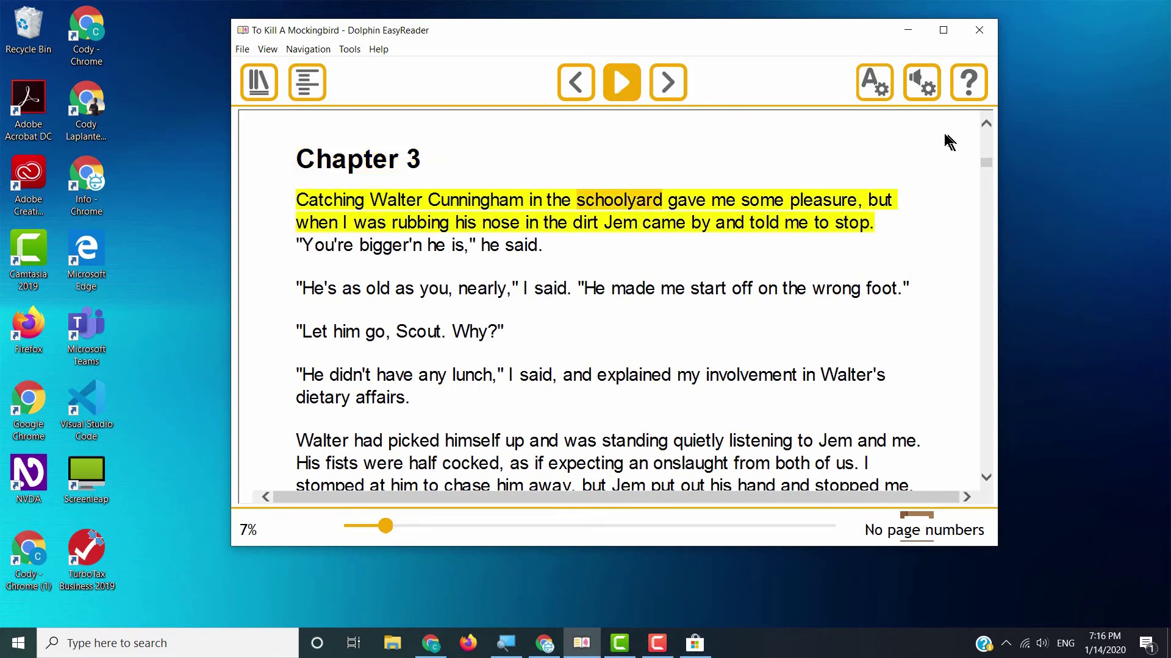
click(667, 92)
click(669, 95)
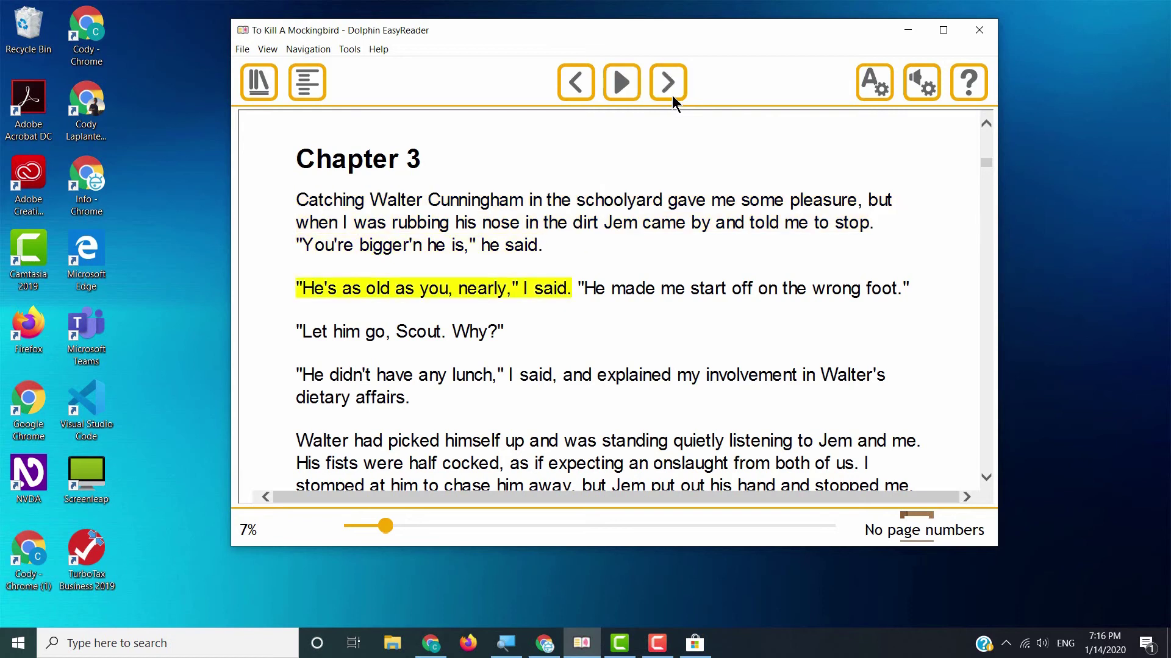
click(672, 95)
click(561, 86)
click(562, 86)
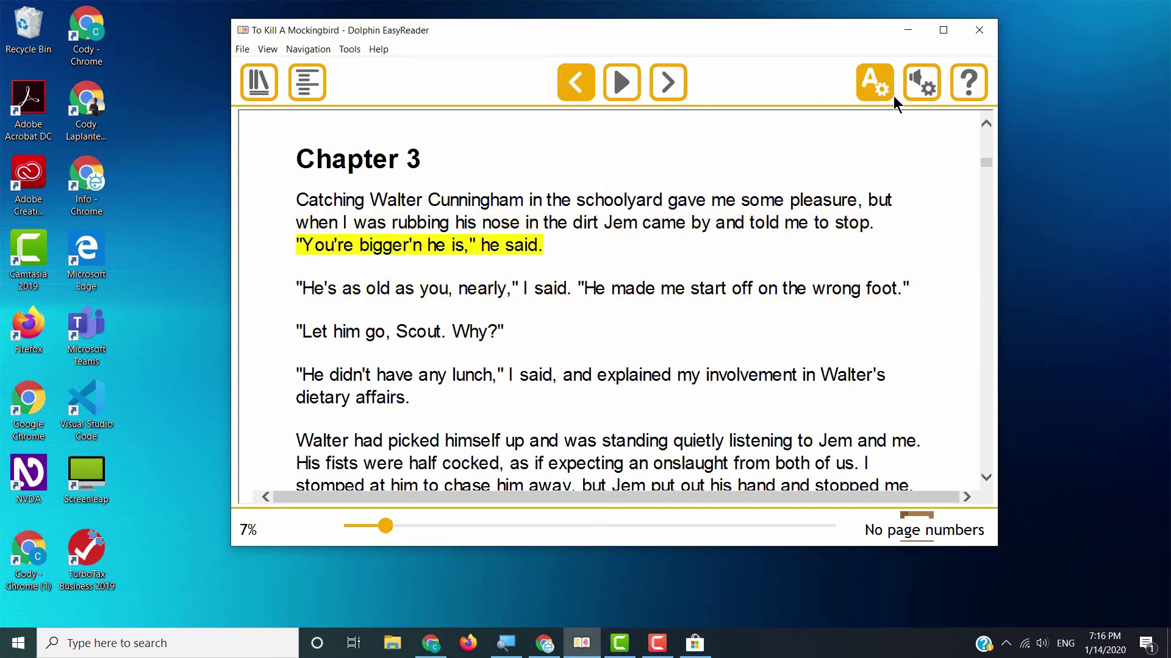
click(891, 97)
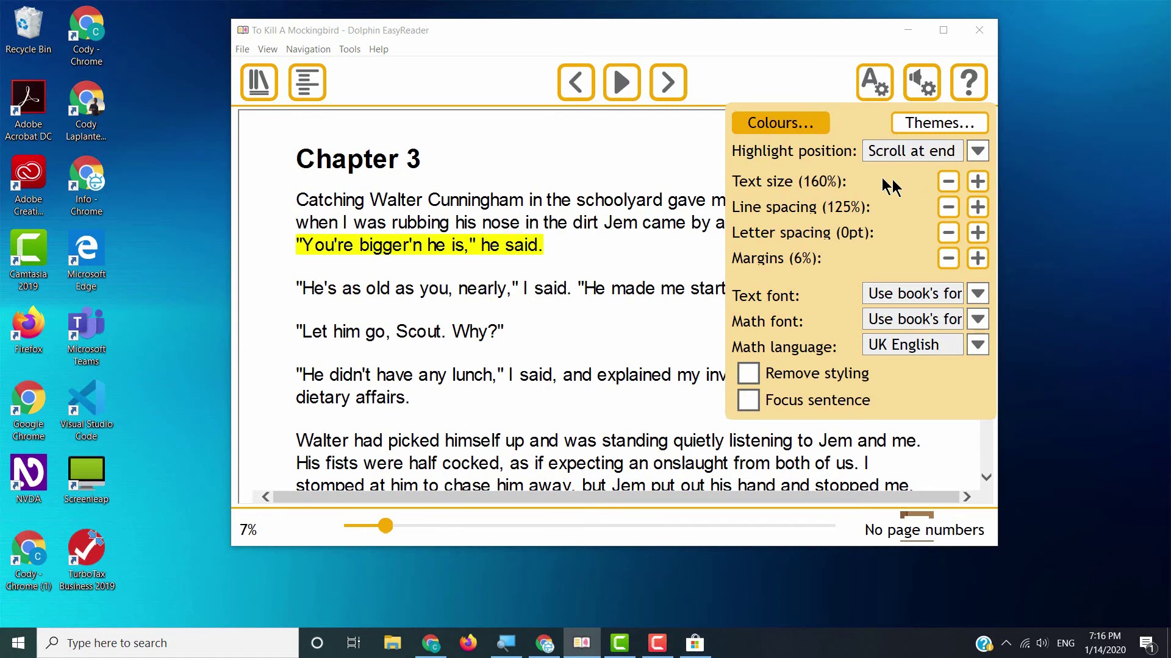
Set the book text colour to White and the background colour to Black
click(802, 120)
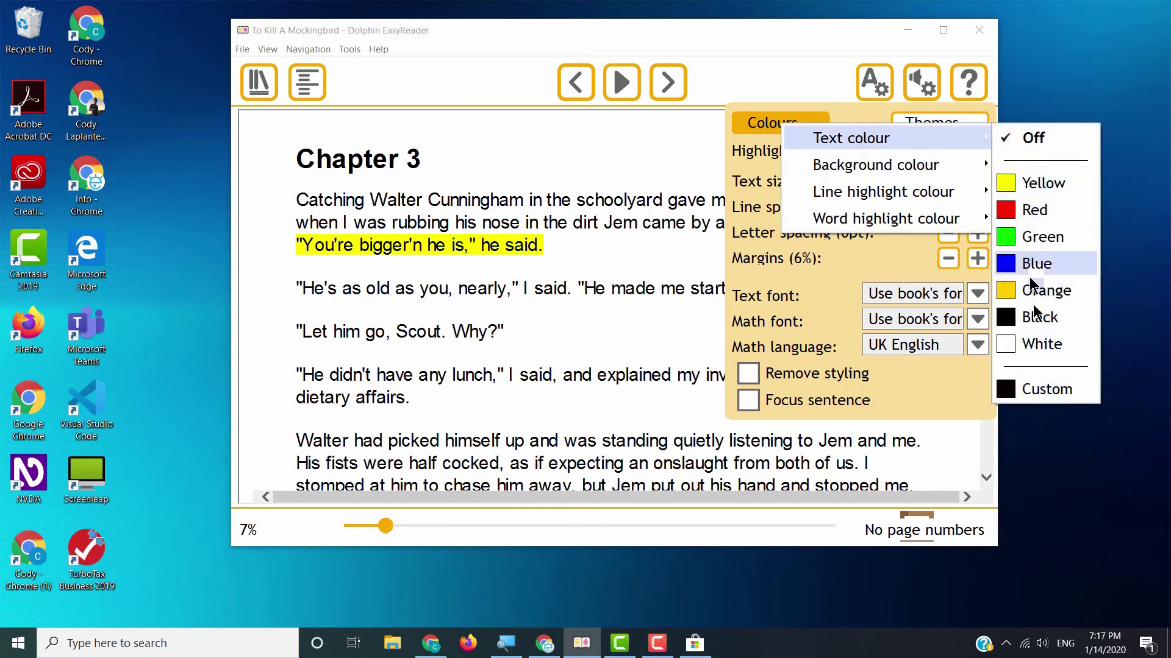
click(1041, 346)
click(790, 125)
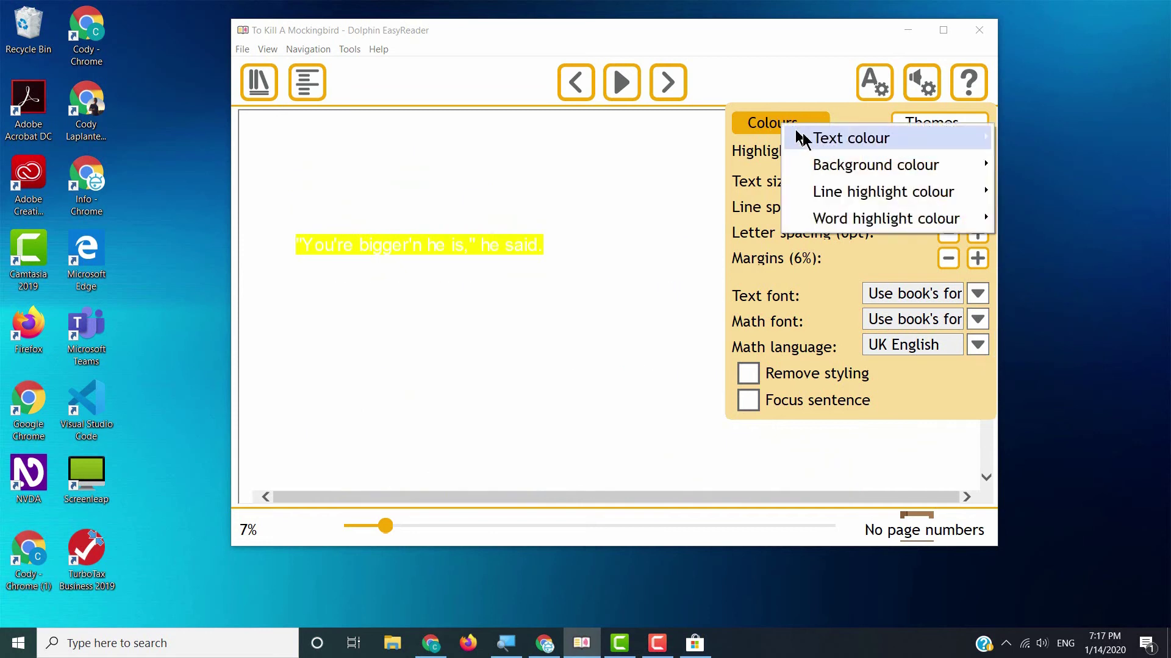
mouse_move(855, 172)
click(1048, 345)
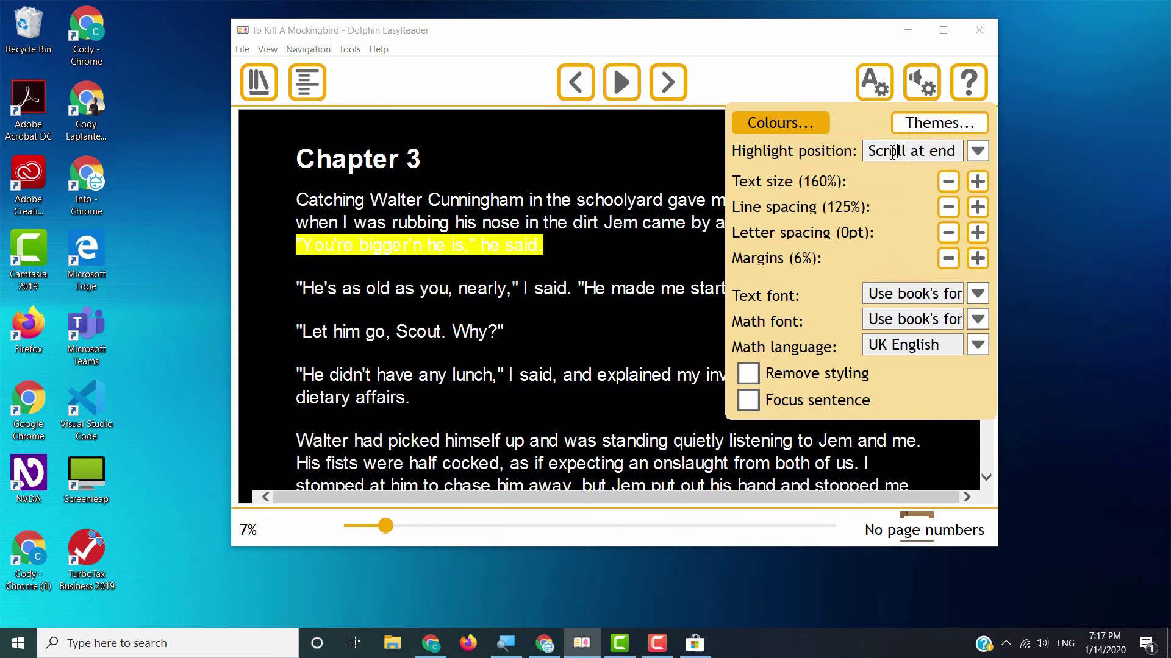
Set the line highlight colour to Blue
click(786, 126)
mouse_move(903, 200)
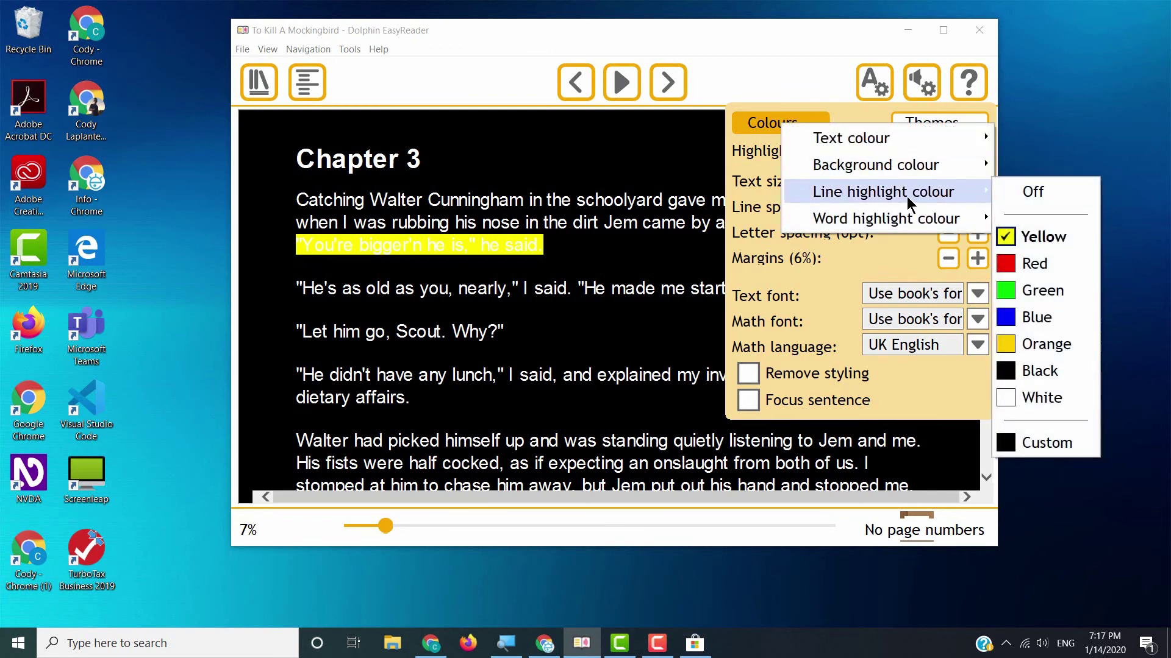
click(1062, 295)
click(770, 125)
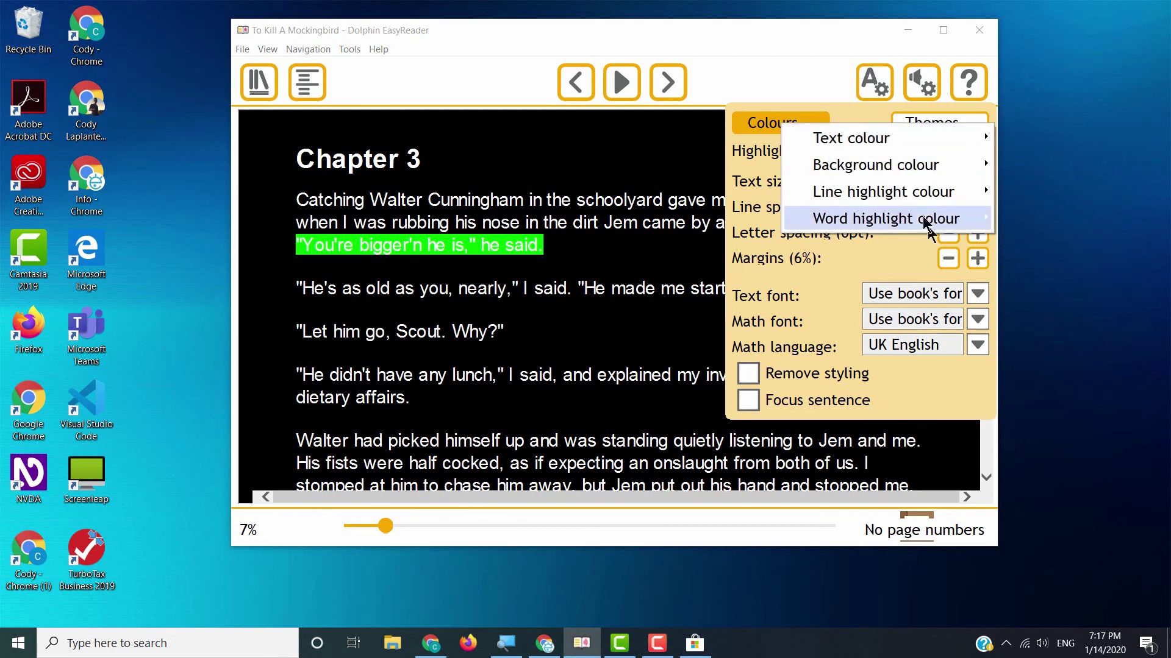
mouse_move(916, 194)
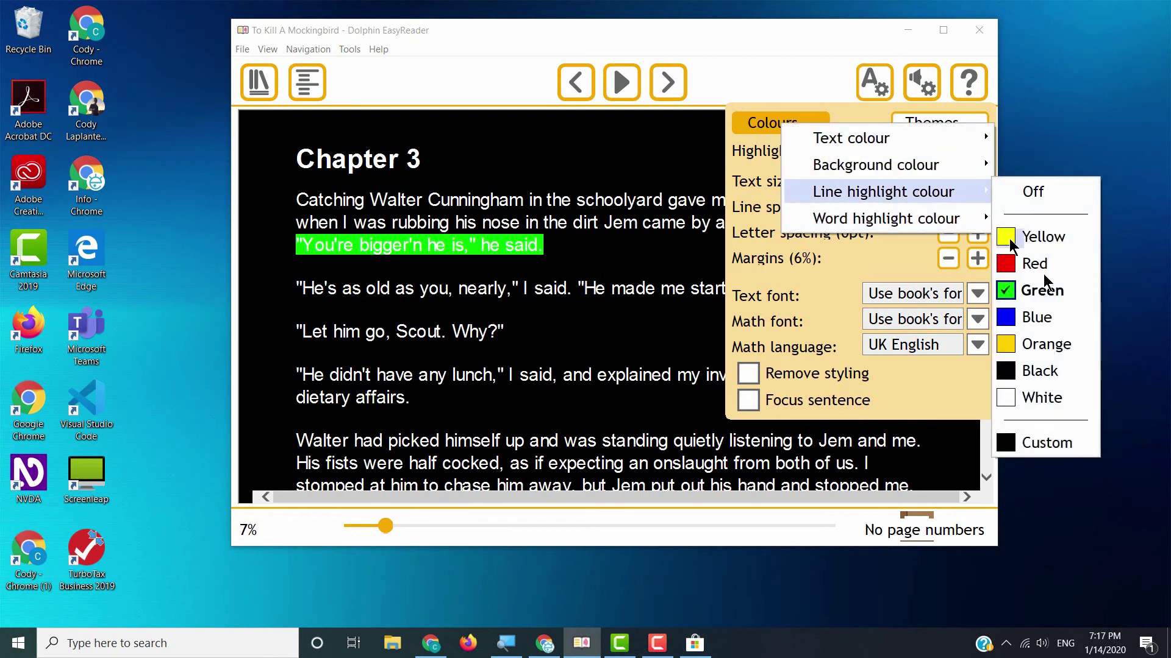
click(1055, 318)
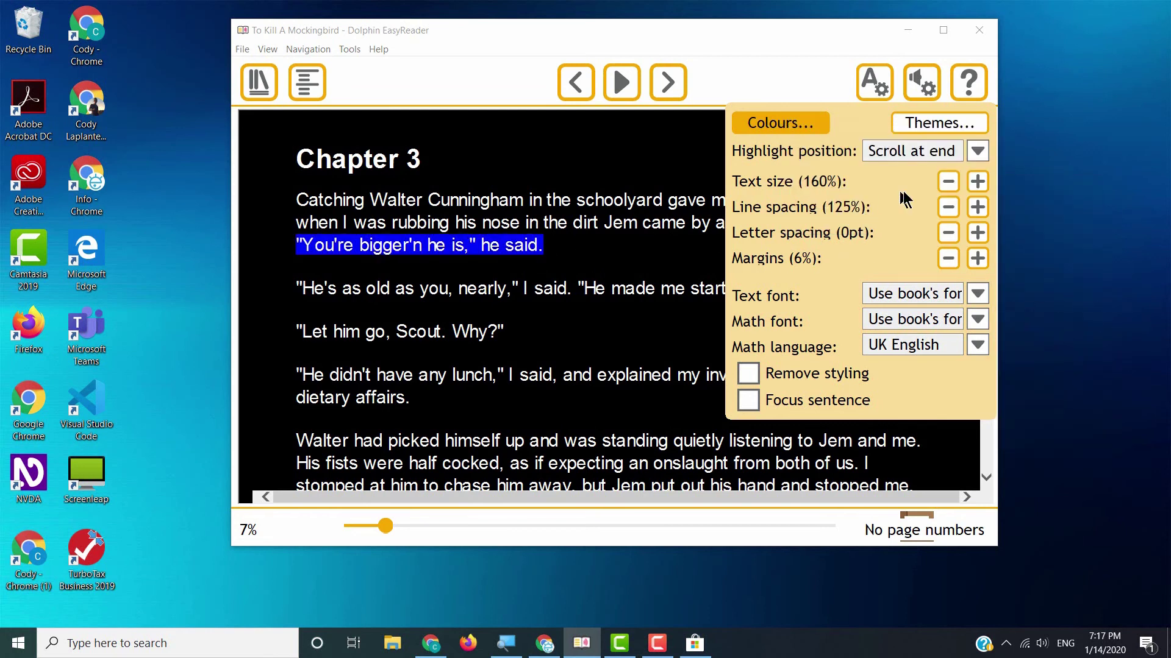
Raise text size to 225%, line spacing to 200% and margins to 15%, then close the text settings
click(972, 185)
click(972, 185)
click(972, 185)
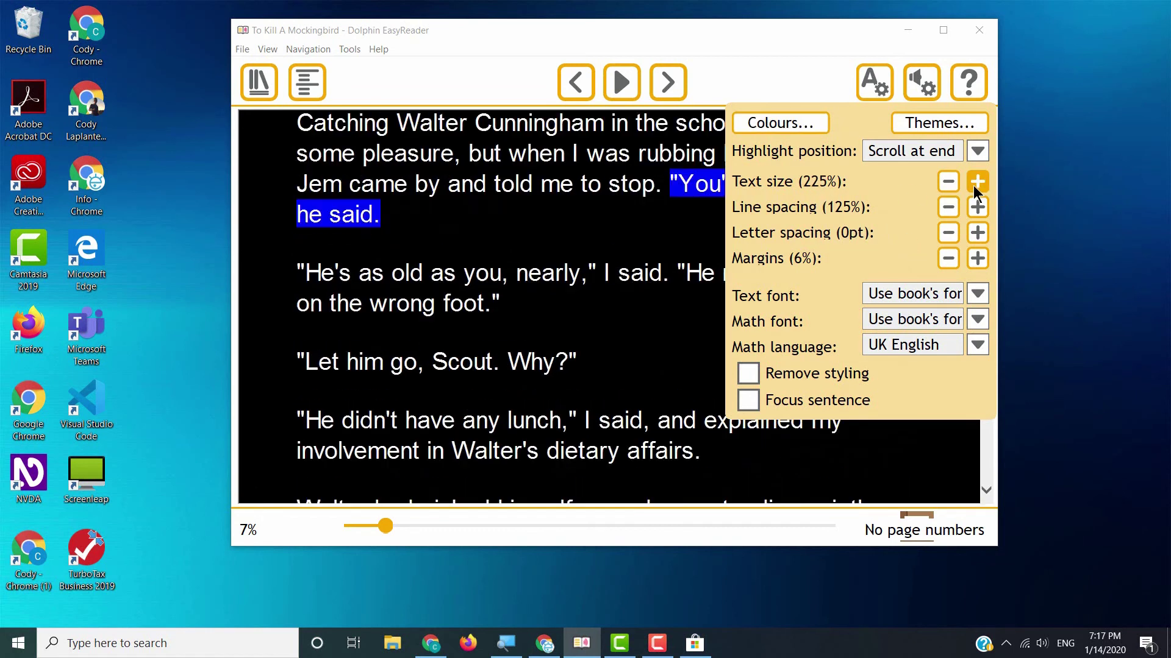
click(976, 204)
click(975, 205)
click(975, 205)
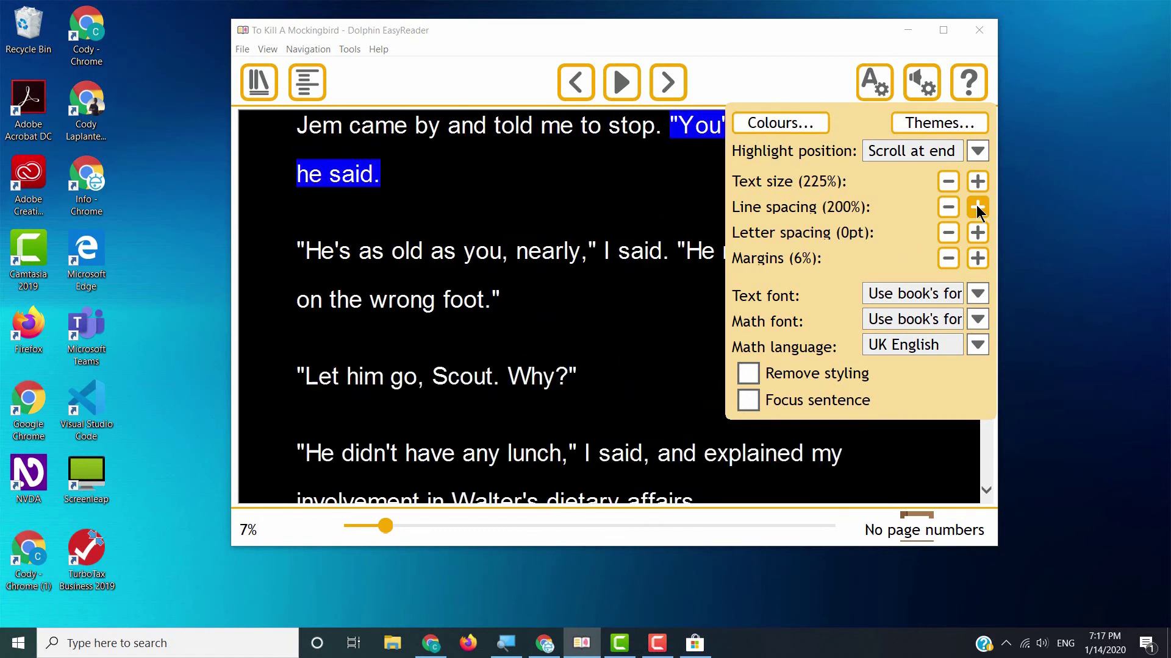
click(977, 258)
click(976, 258)
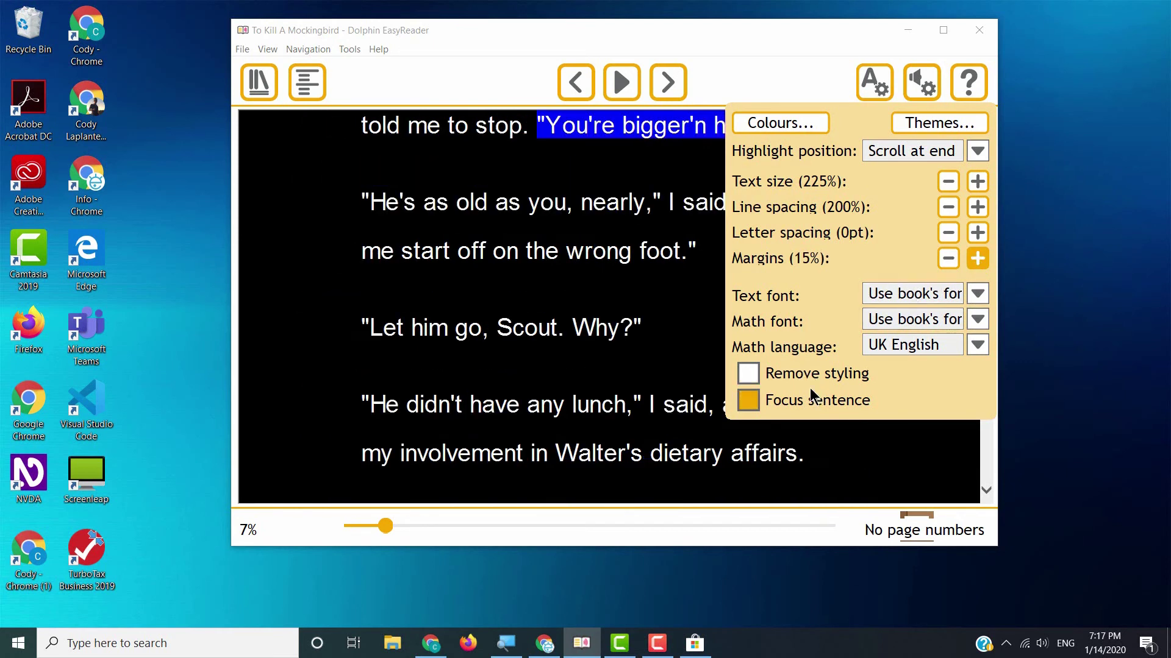
click(888, 77)
click(888, 78)
click(888, 80)
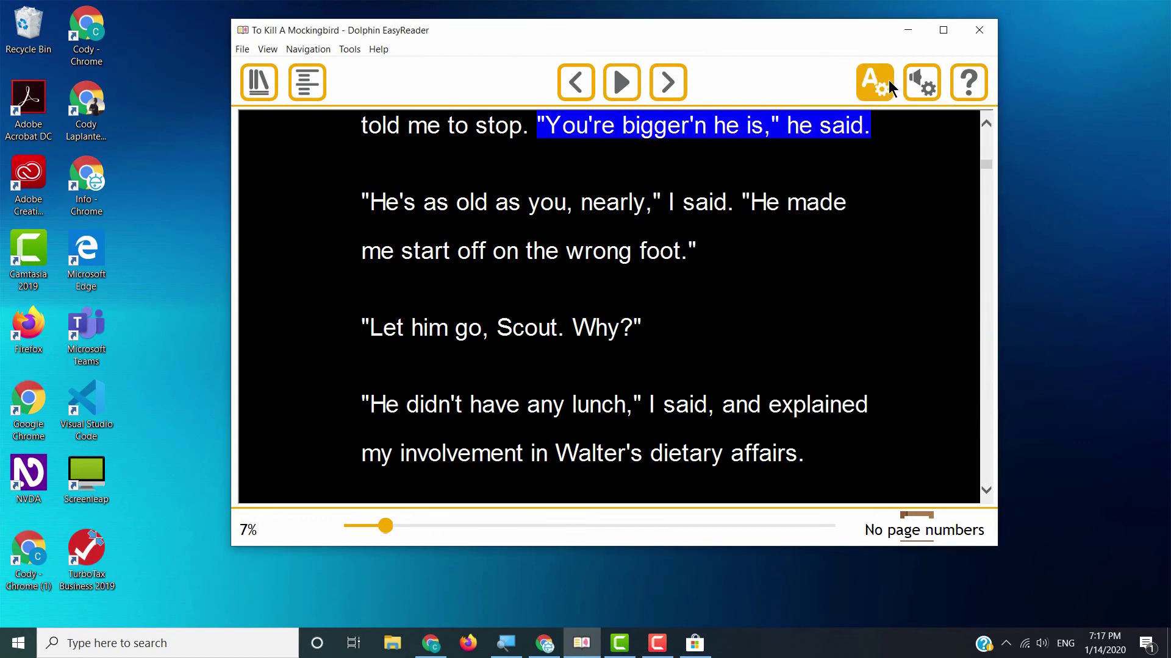
scroll(784, 282, up, 15)
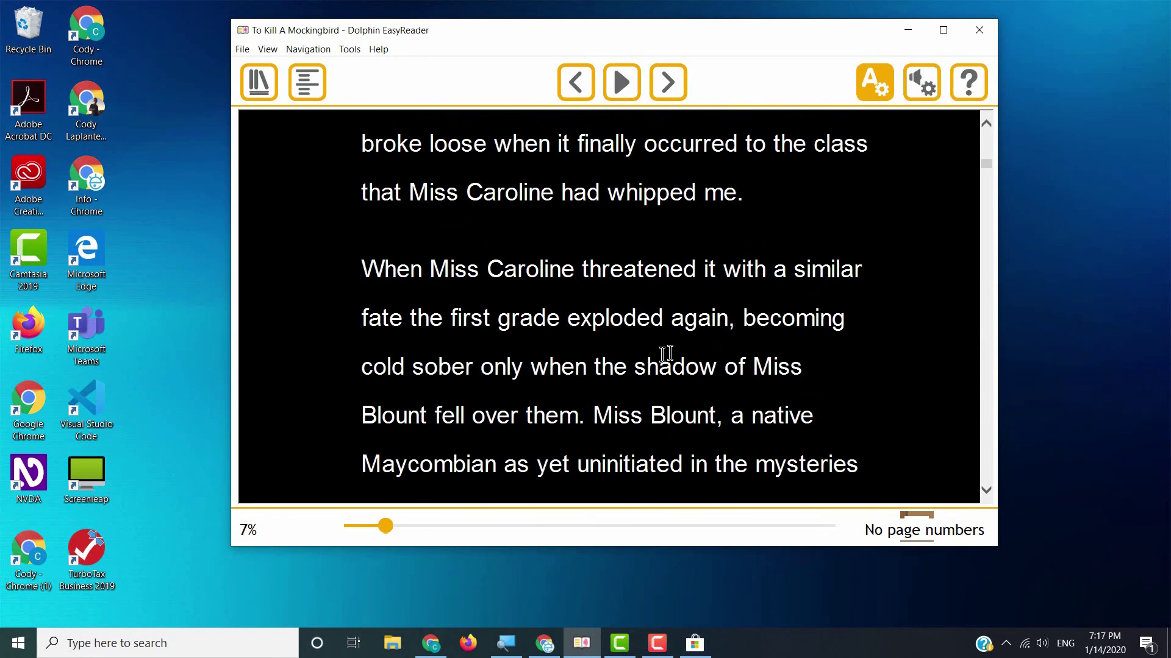
scroll(494, 410, down, 8)
scroll(507, 404, up, 7)
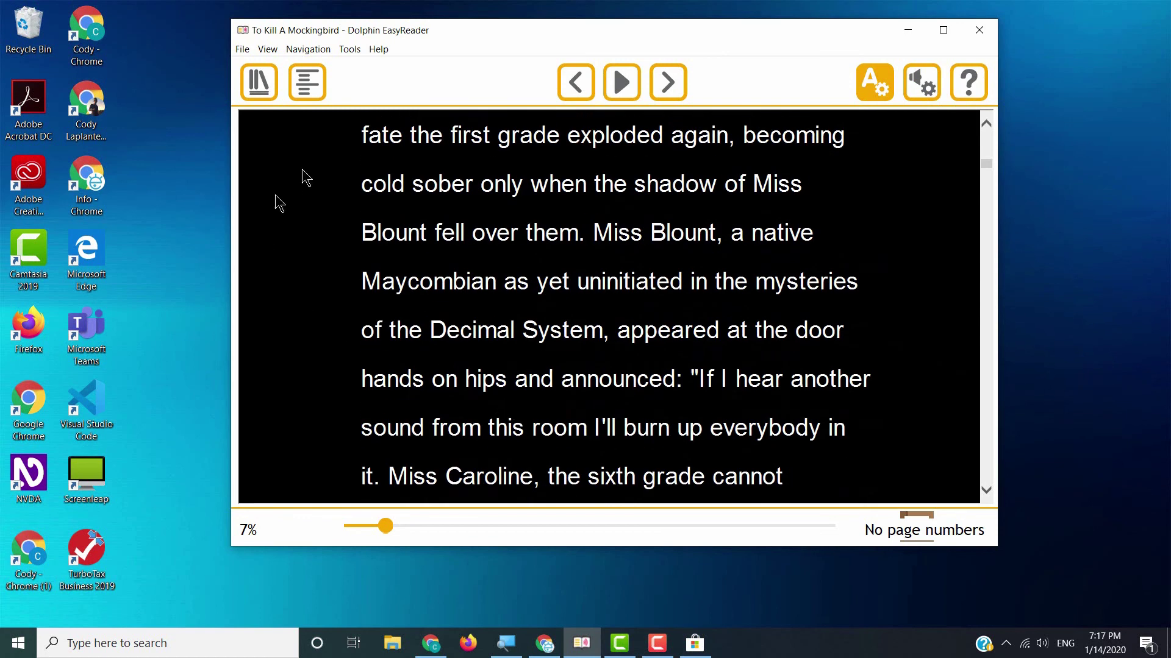
scroll(567, 335, up, 10)
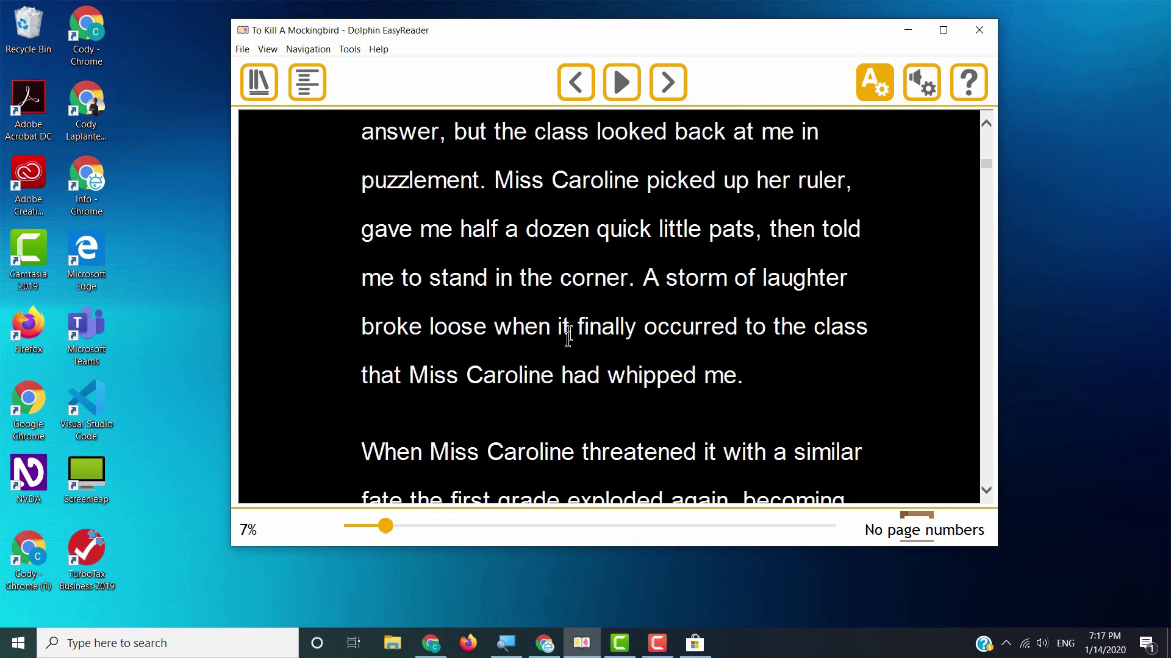
scroll(547, 386, up, 10)
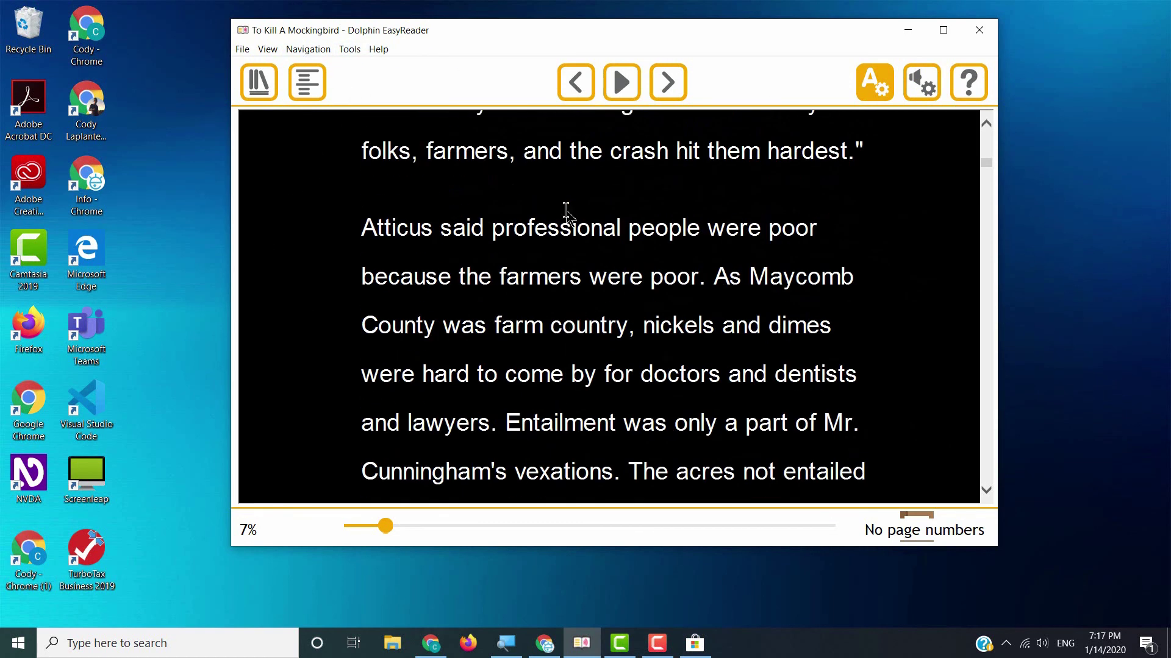